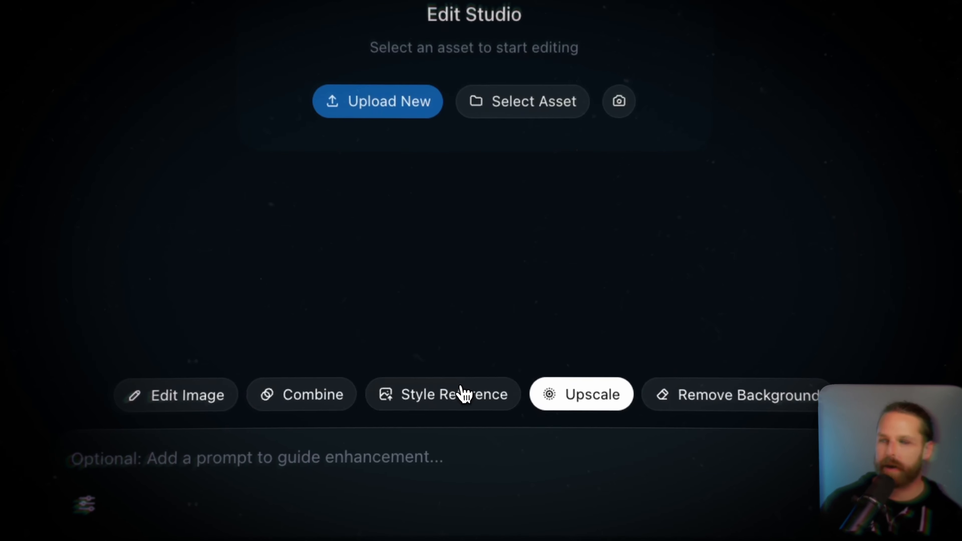
Browse the Designspiration inspiration feed, previewing the dark bathroom interior image before returning to the feed
left_click(473, 402)
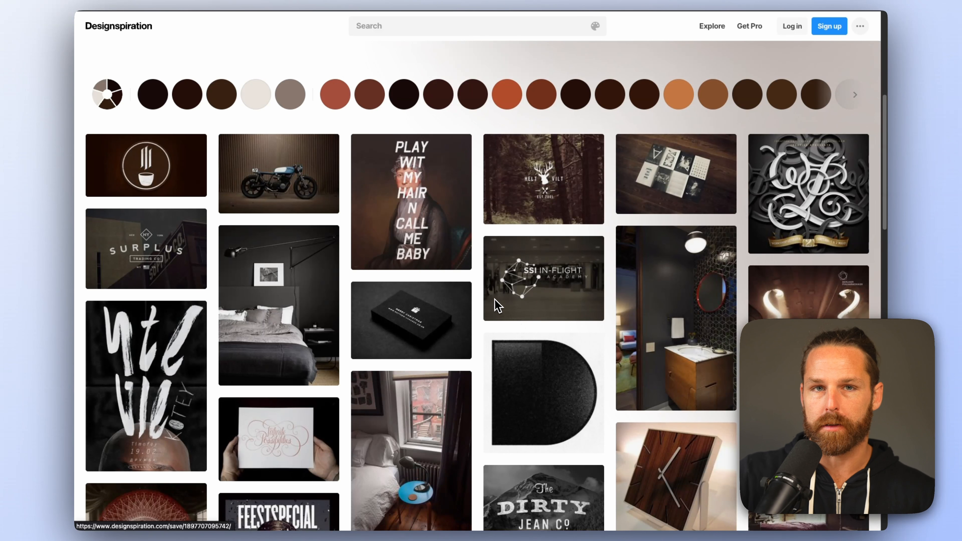
scroll(495, 299, "up", 8)
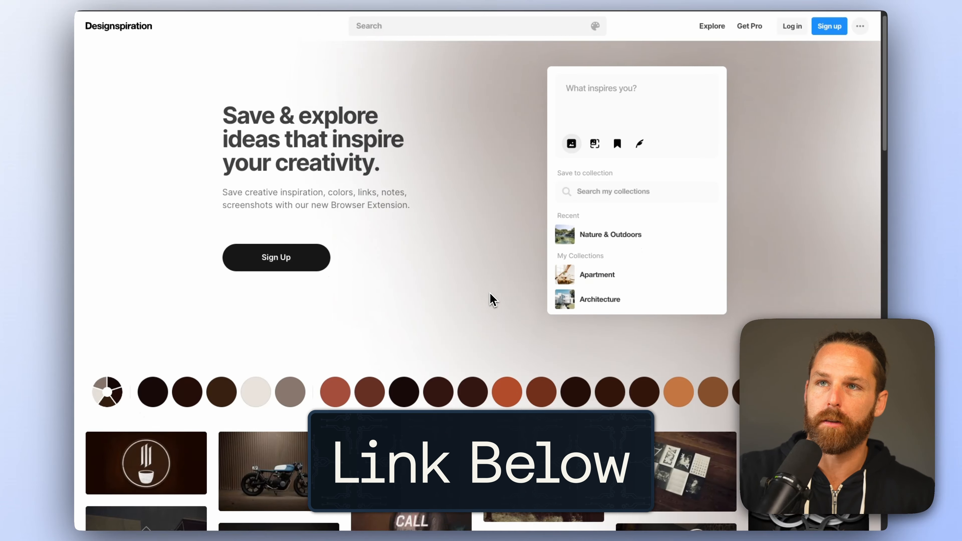
scroll(492, 299, "down", 8)
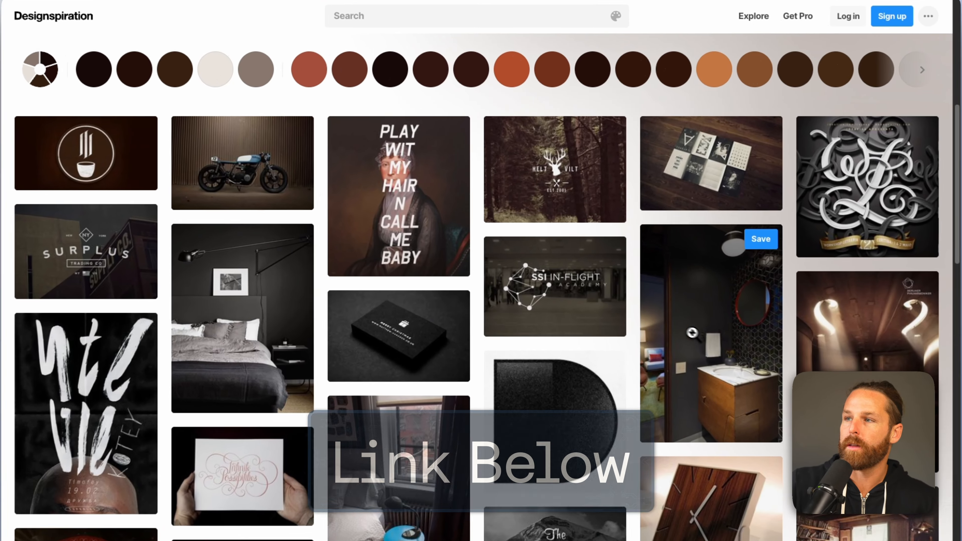
left_click(750, 345)
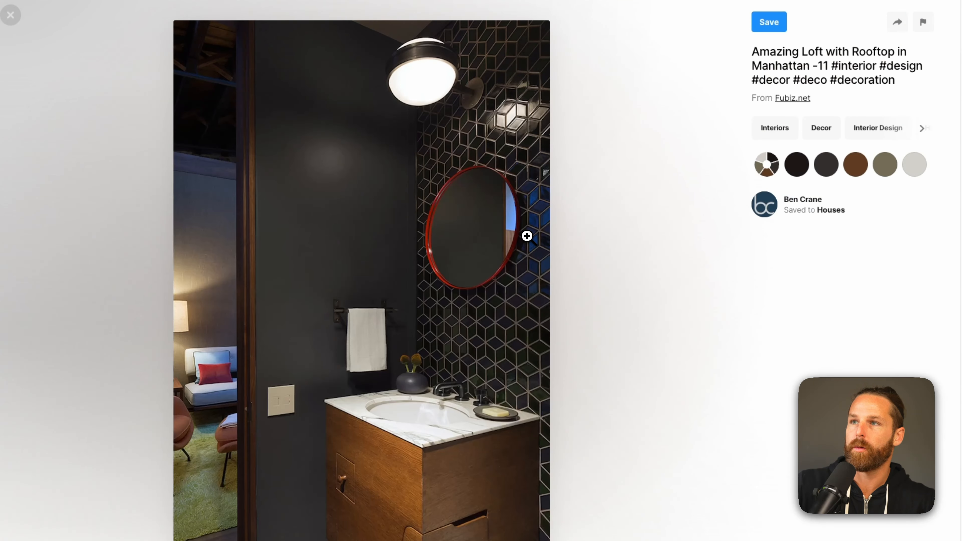
key("Escape")
scroll(386, 285, "down", 5)
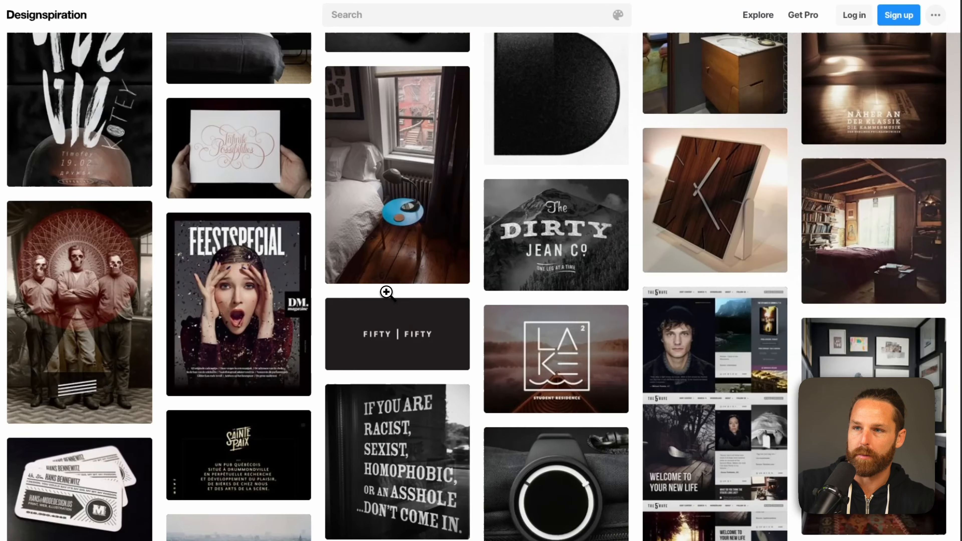
Open the Feestspecial magazine cover image and save it to the Desktop
left_click(273, 365)
right_click(416, 261)
left_click(451, 419)
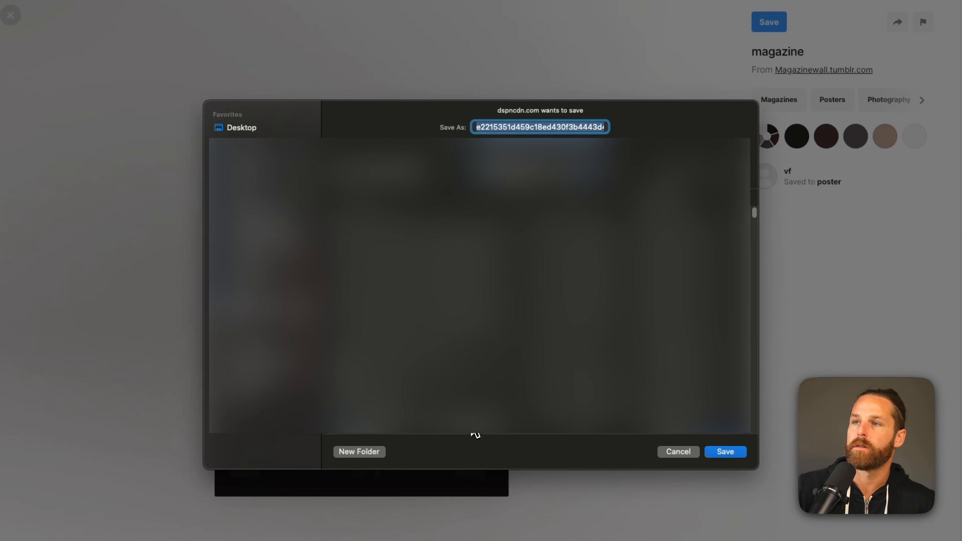
key("Return")
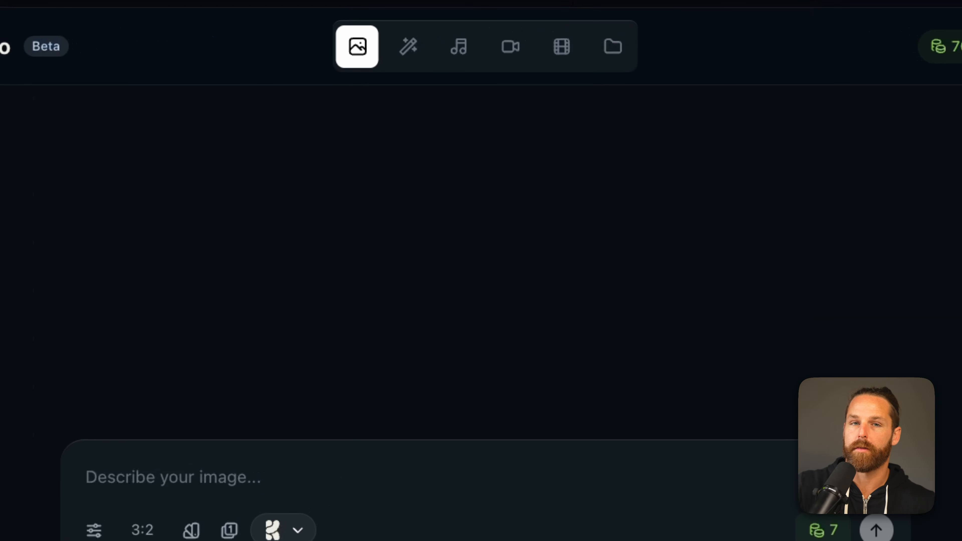
In the Edit Studio with three reference images, generate from the prompt "Create a mood board for this style I'm exploring."
left_click(420, 65)
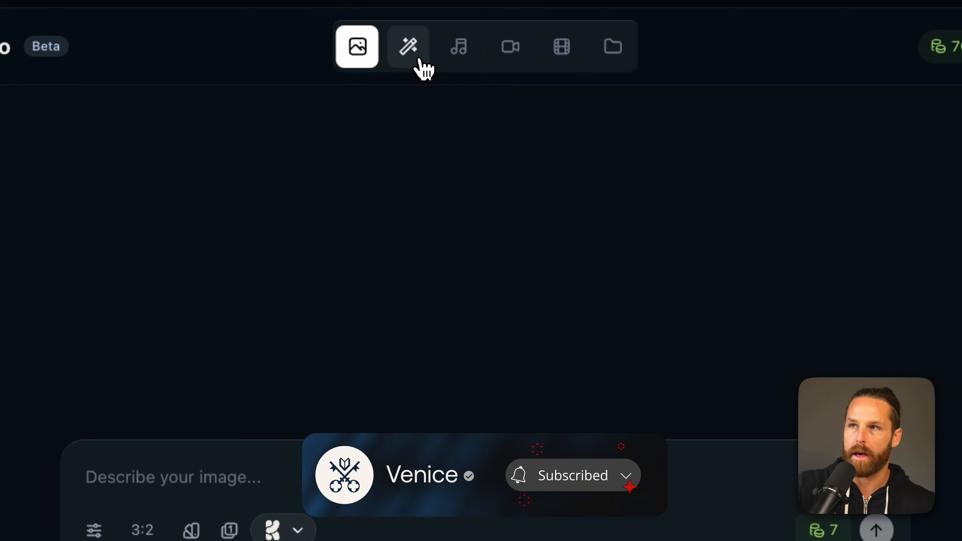
left_click(463, 416)
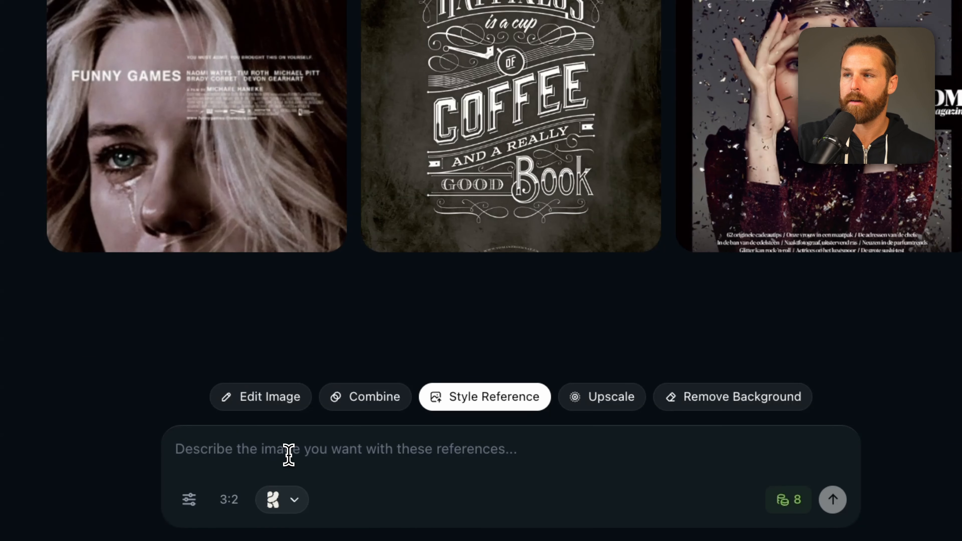
type("Create ")
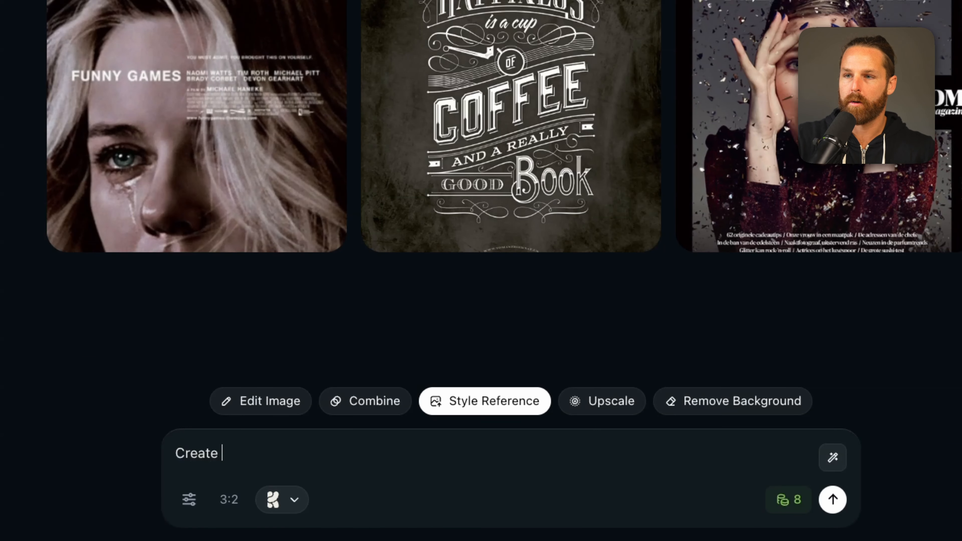
type("a mood board for this s")
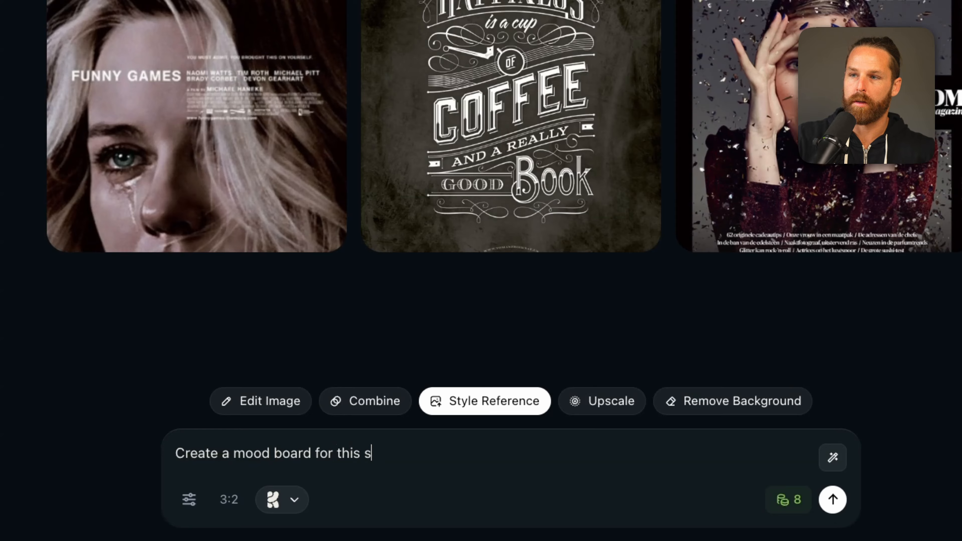
type("tyle I'm exploring.")
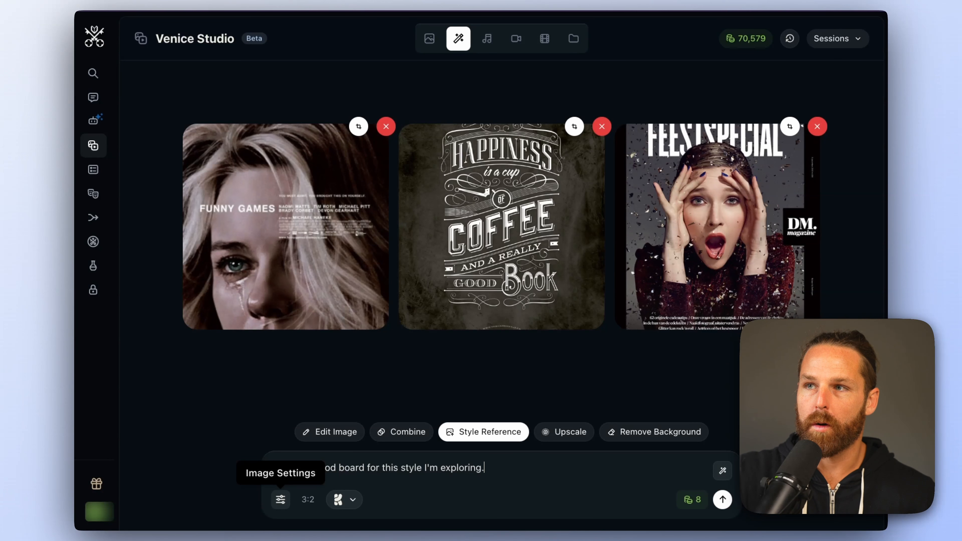
left_click(728, 503)
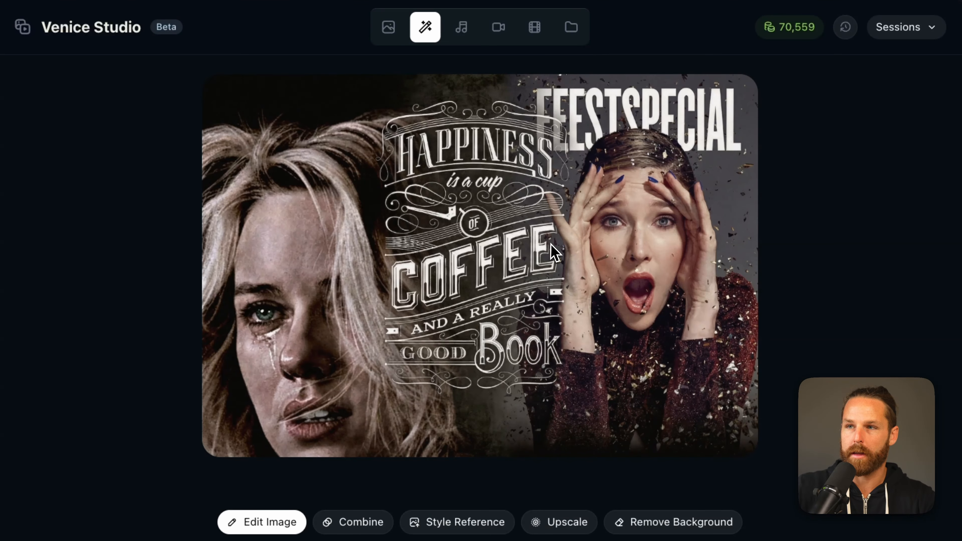
Generate a Style Reference poster with prompt: I want a poster advertisement for this Yamaha motorcycle with typography like the first image. The text should say "Happiness is riding a motorcycle in the rain"
left_click(450, 521)
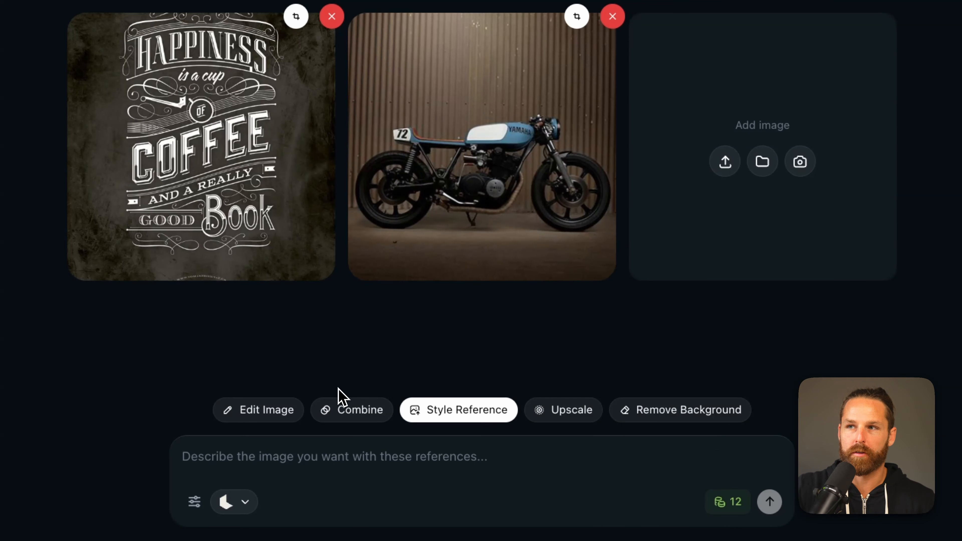
type("I")
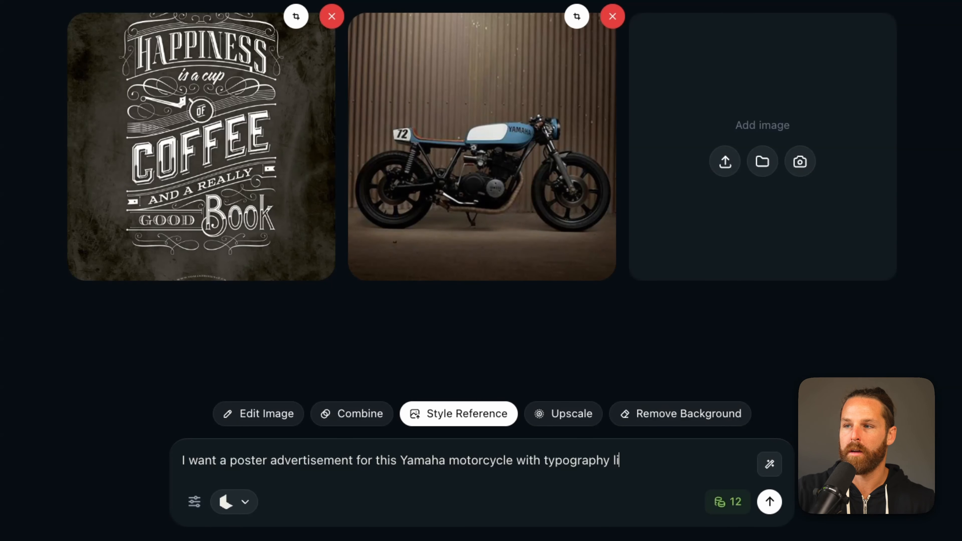
type("The text should say \"Happiness is riding a motorcycle in the rain")
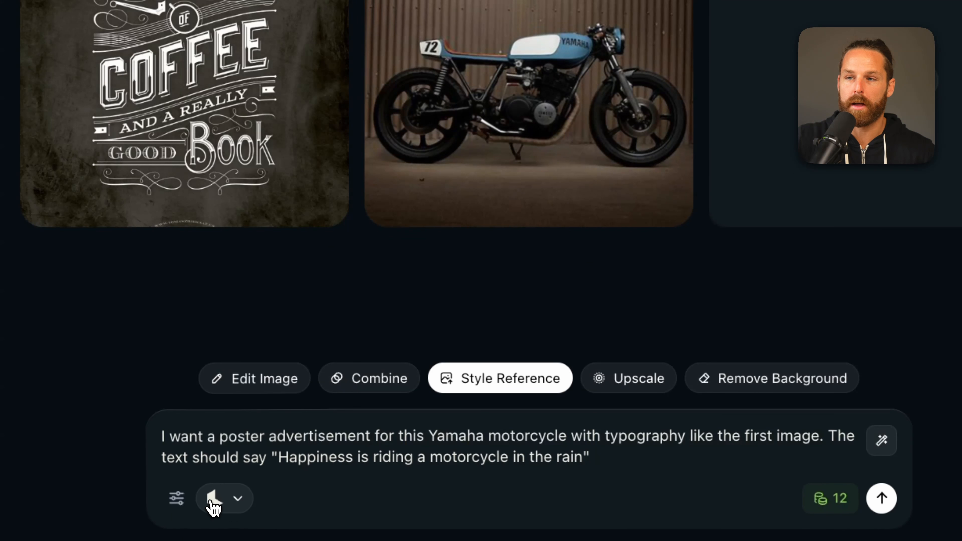
left_click(224, 499)
mouse_move(186, 453)
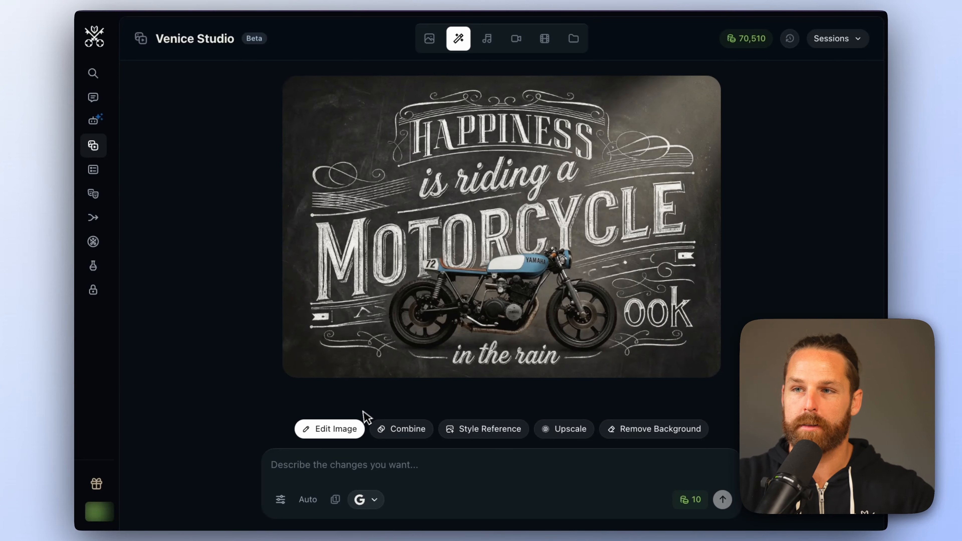
Enter the edit prompt "Remove the "ook" text but keep everything else the exact same." for the poster
left_click(336, 465)
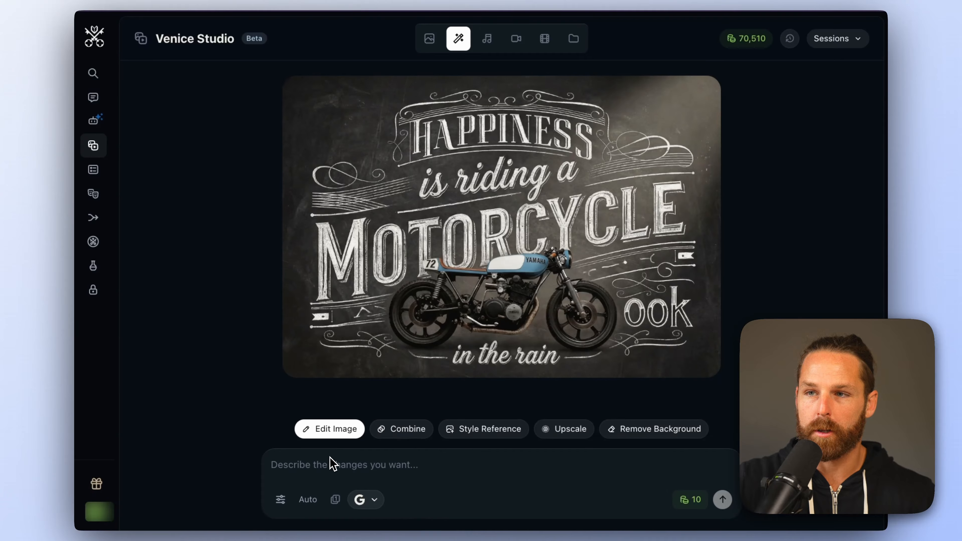
type("Remove the \"ook\" text but keep eve")
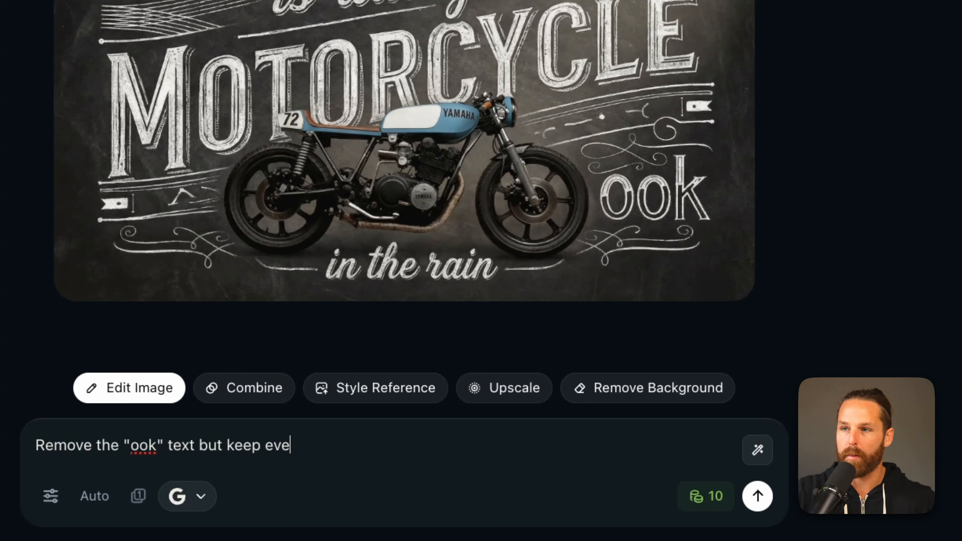
type("rything else the exac")
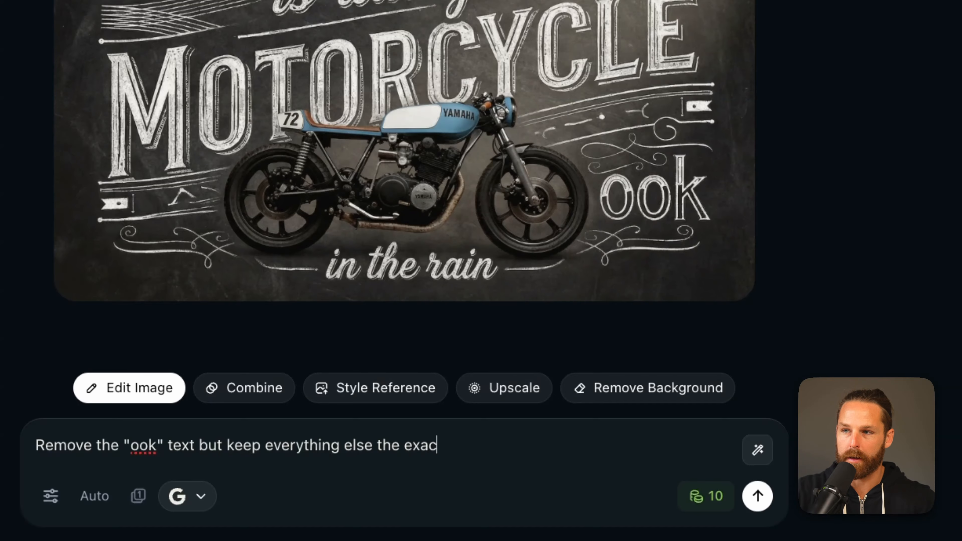
type("t same.")
Choose the Nano Banana 2 model, check the image settings, and submit the edit
left_click(186, 496)
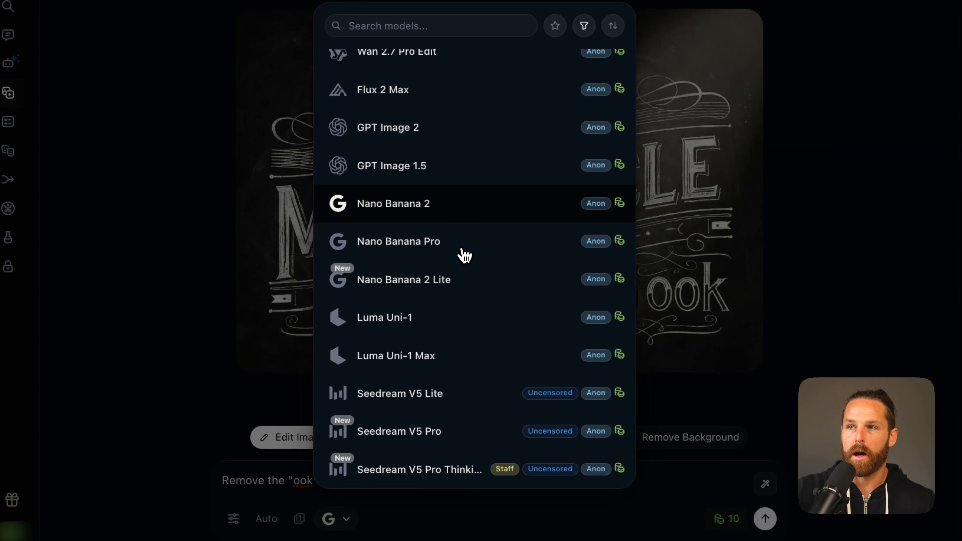
left_click(467, 214)
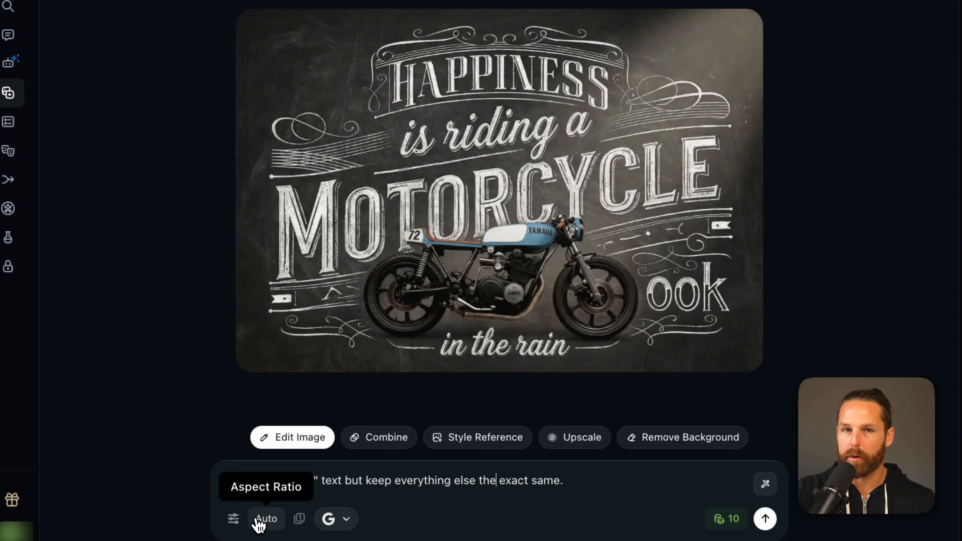
left_click(233, 523)
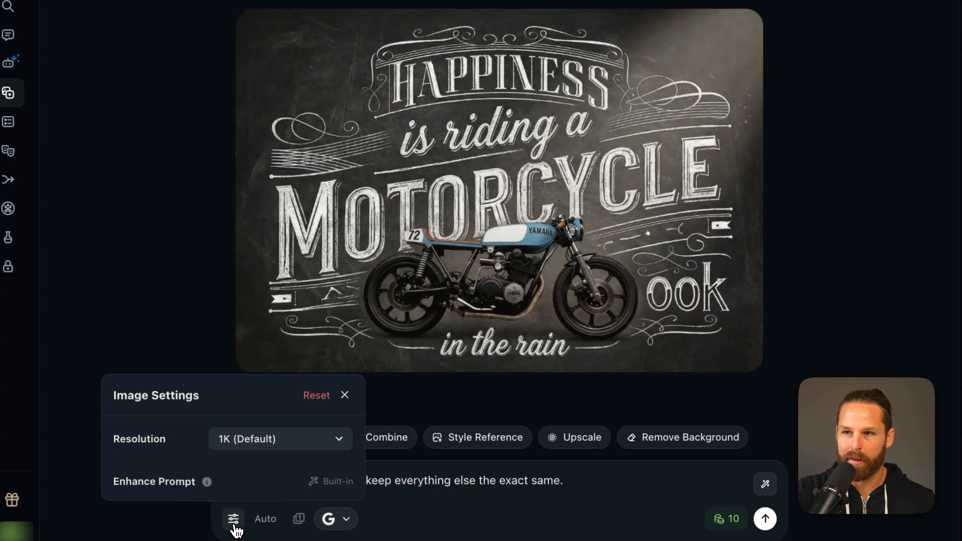
left_click(234, 522)
left_click(765, 518)
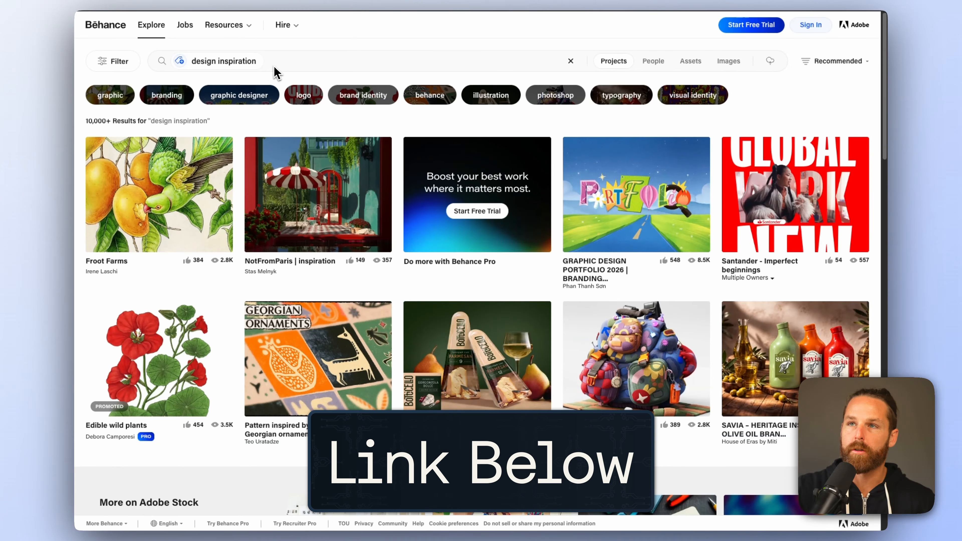
Open the Georgian ornaments project on Behance and capture screenshots of its pattern artwork
scroll(285, 71, "down", 2)
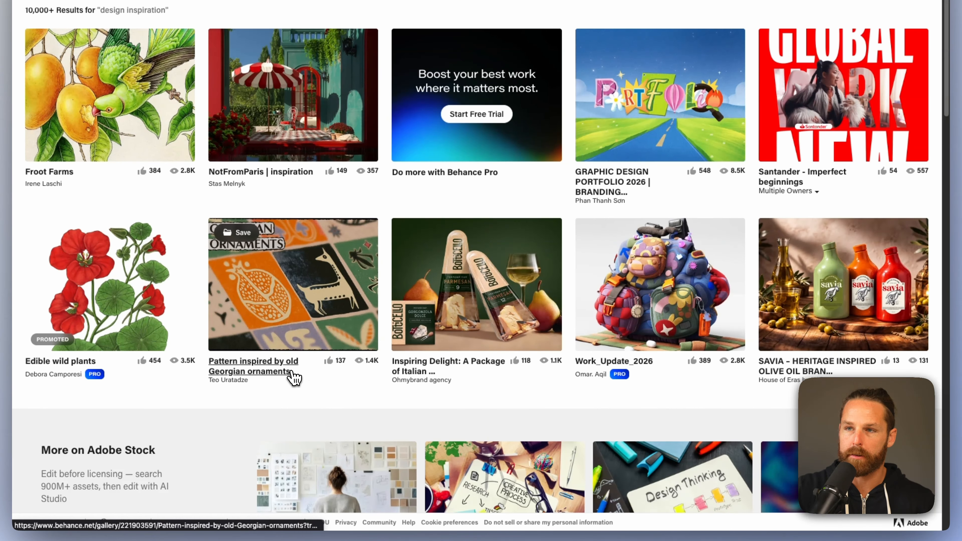
left_click(294, 375)
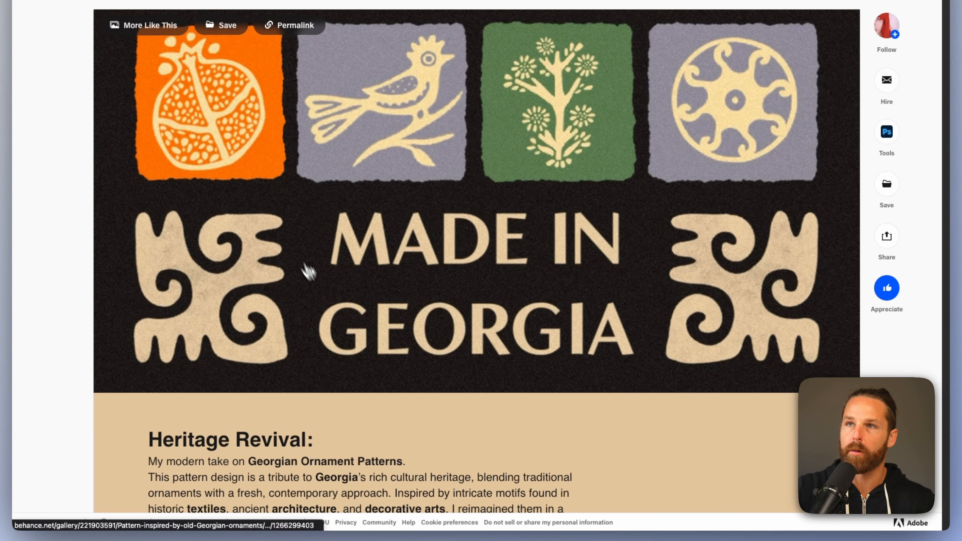
left_click_drag(103, 31, 719, 197)
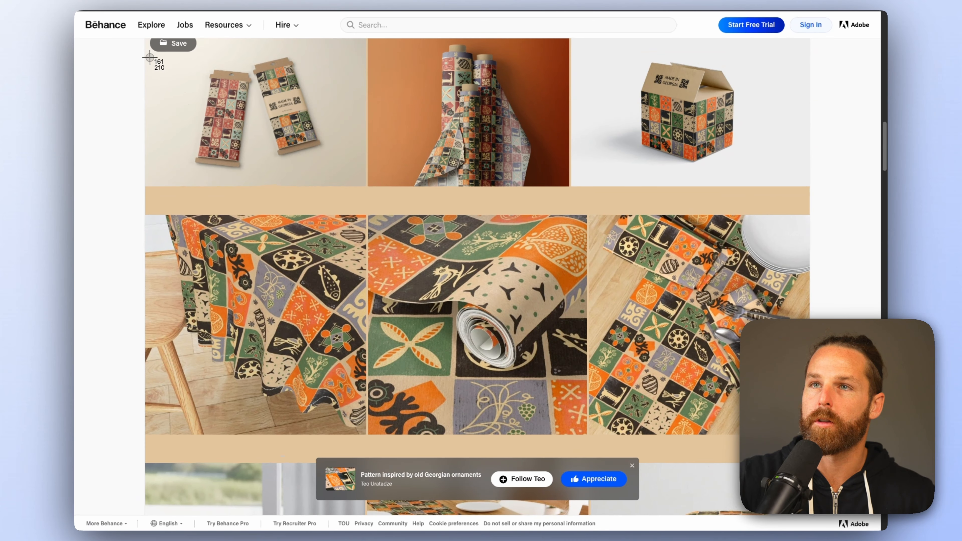
left_click_drag(150, 57, 800, 439)
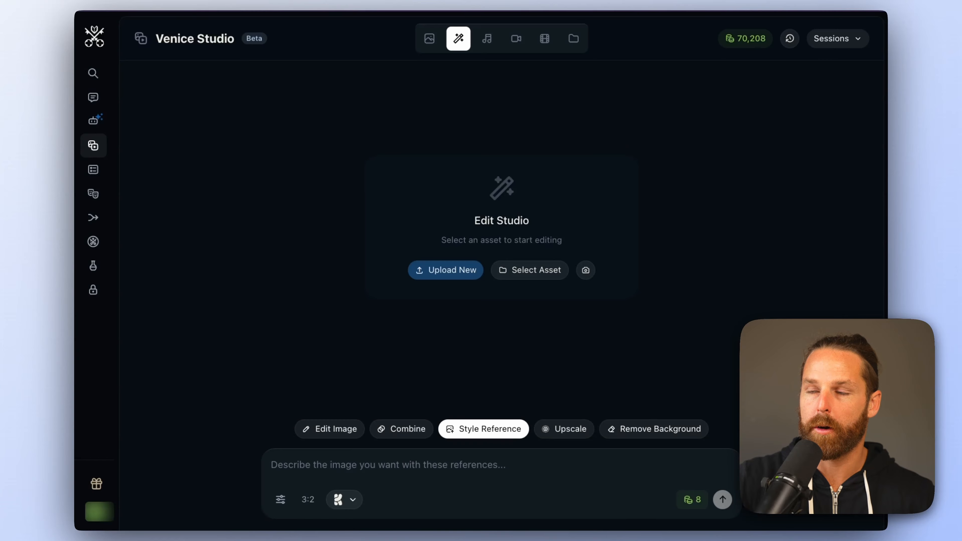
Upload the three Georgian pattern images as style references and select the Krea v2 Large model
left_click(452, 277)
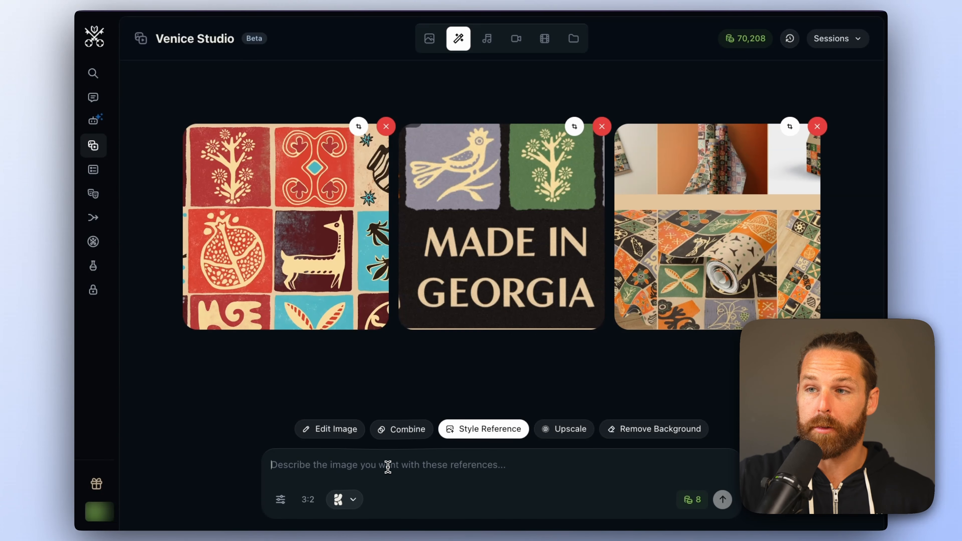
left_click(345, 499)
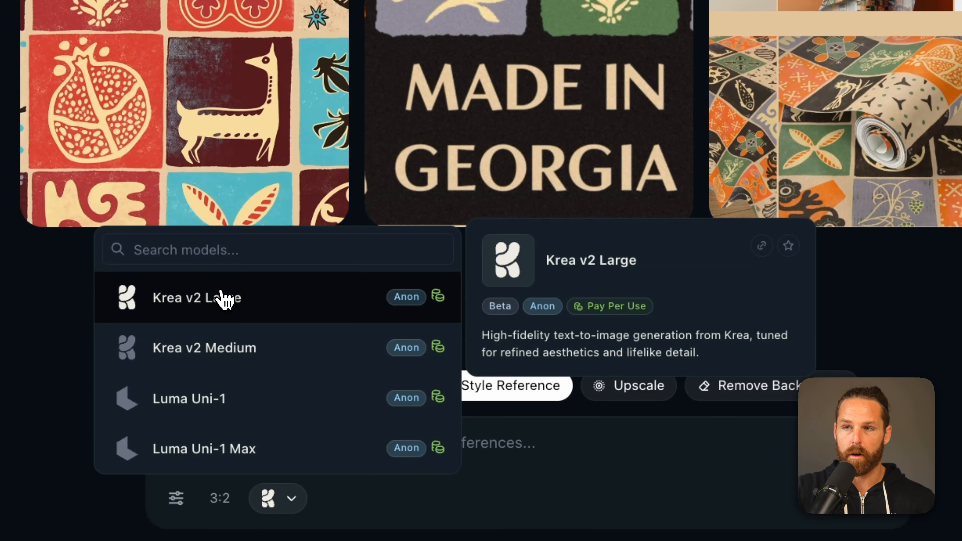
left_click(277, 303)
Set the style reference strength of Image 1 to 0.80 and Image 3 to 0.40
left_click(175, 498)
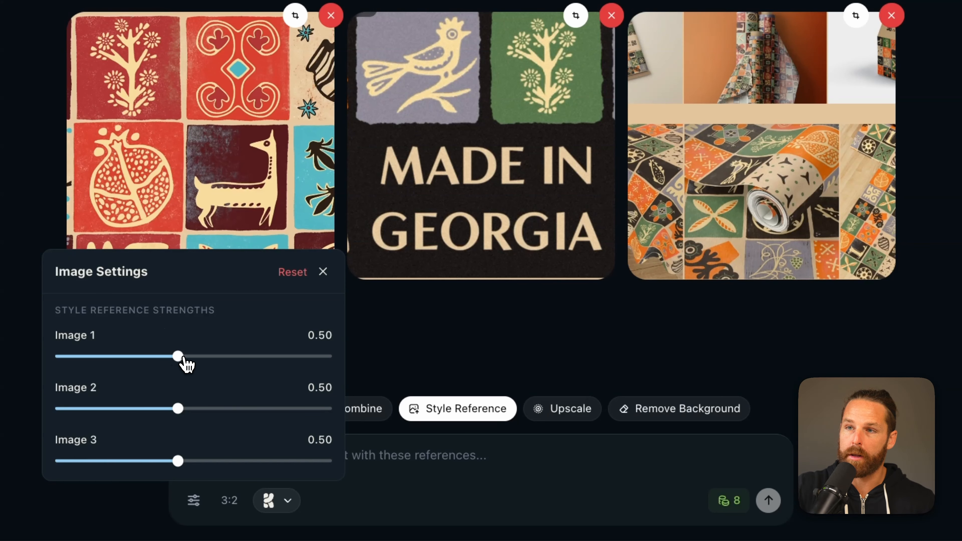
left_click_drag(183, 358, 277, 354)
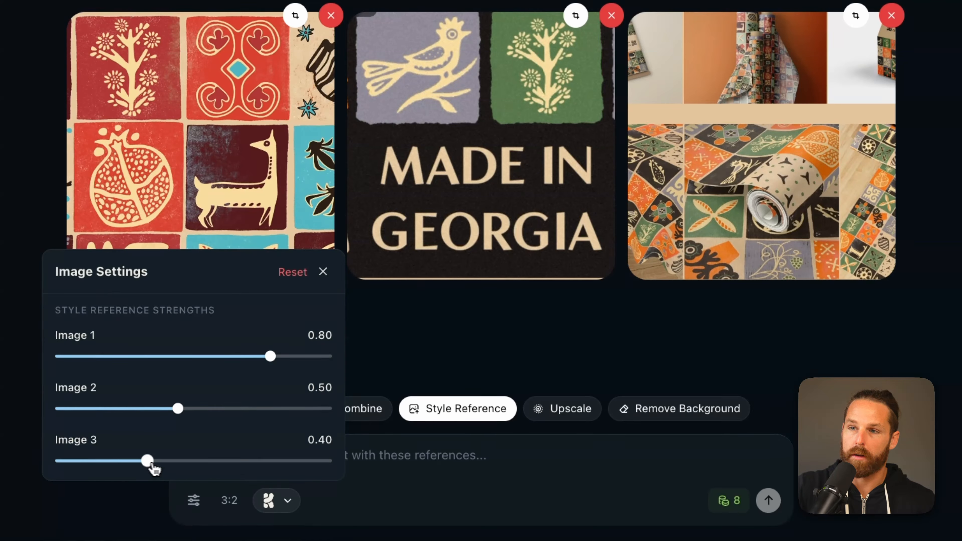
Write a prompt for a photorealistic portrait of a Georgian woman in 'made in georgia' fabric with these Georgian patterns, standing in the mountains outside of Tbilisi
left_click(432, 455)
type("Create ")
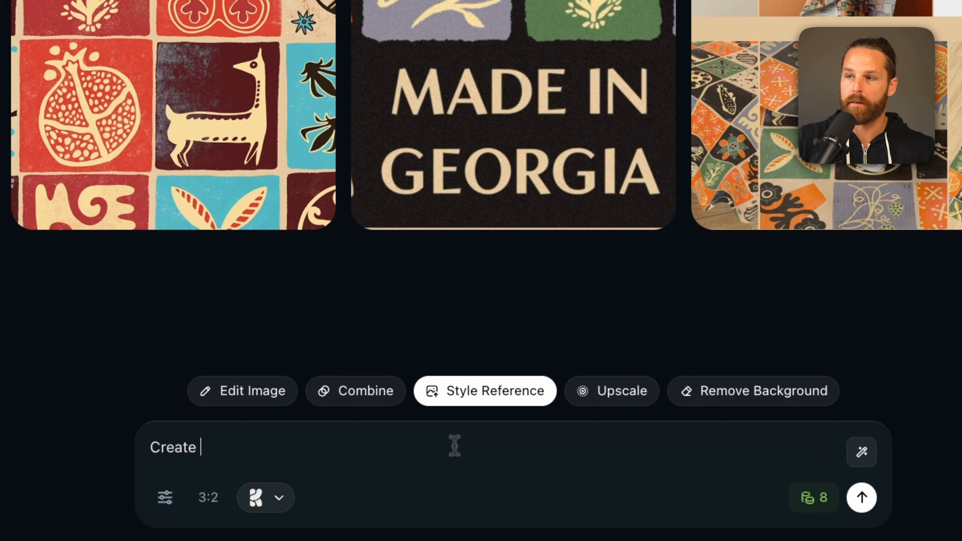
type("a photo")
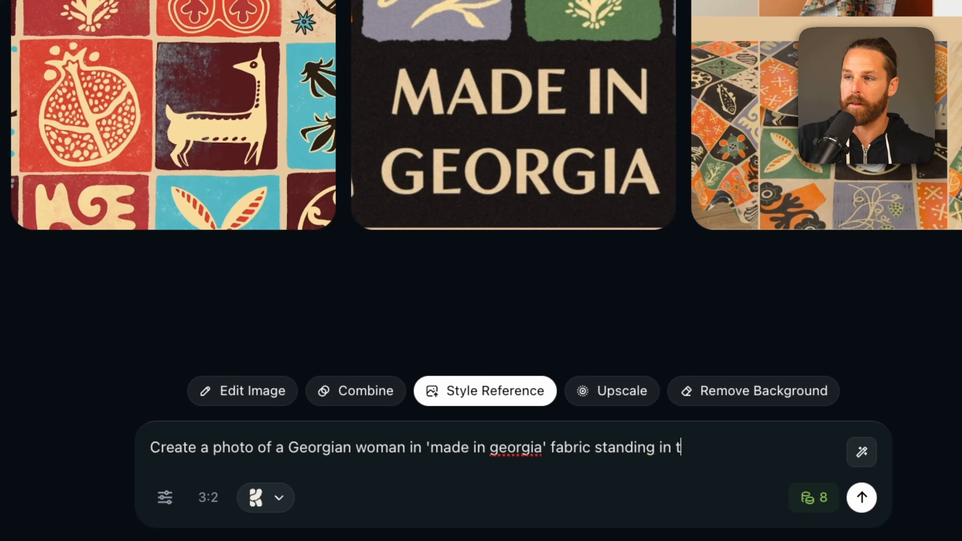
type("of")
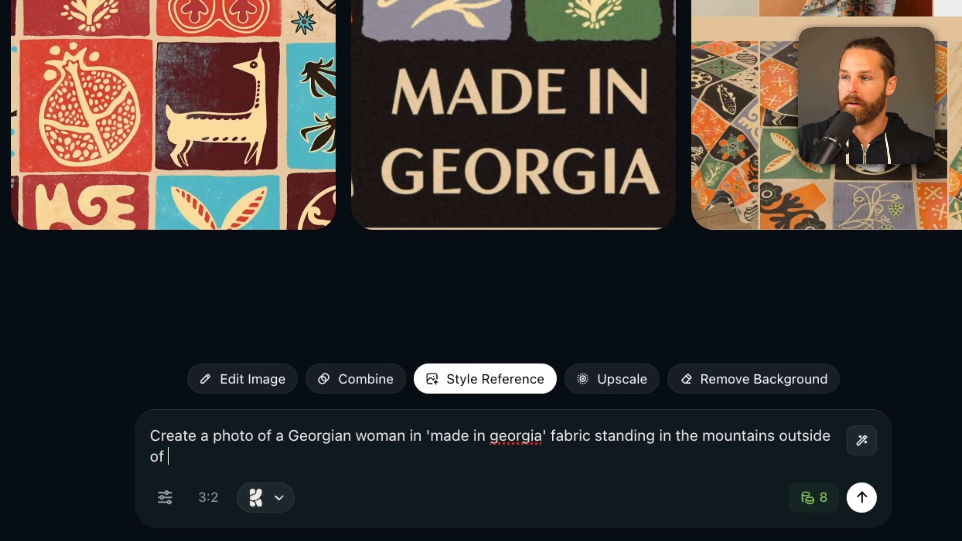
type(".")
left_click(253, 436)
type("realistic portrait")
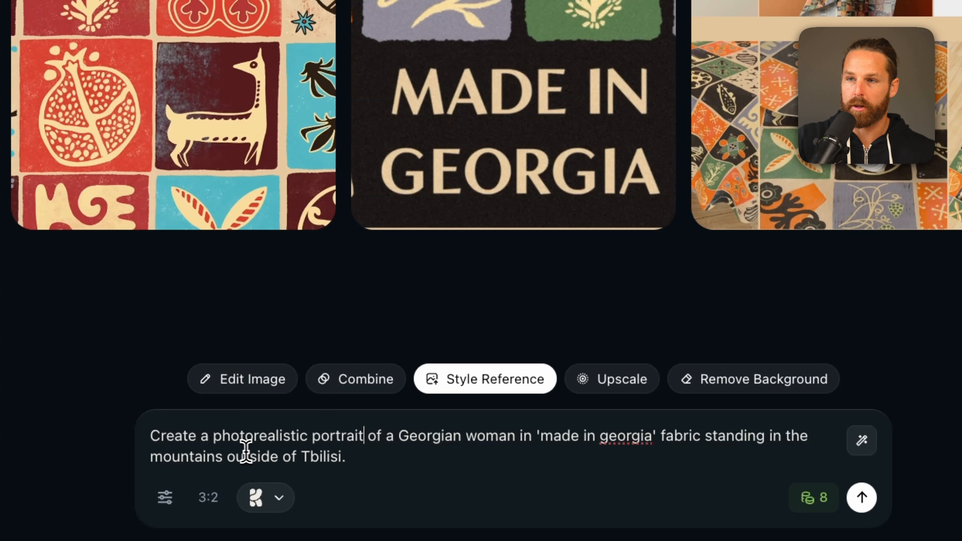
Set the aspect ratio to Portrait (2:3) and generate the style-reference image
left_click_drag(213, 439, 355, 429)
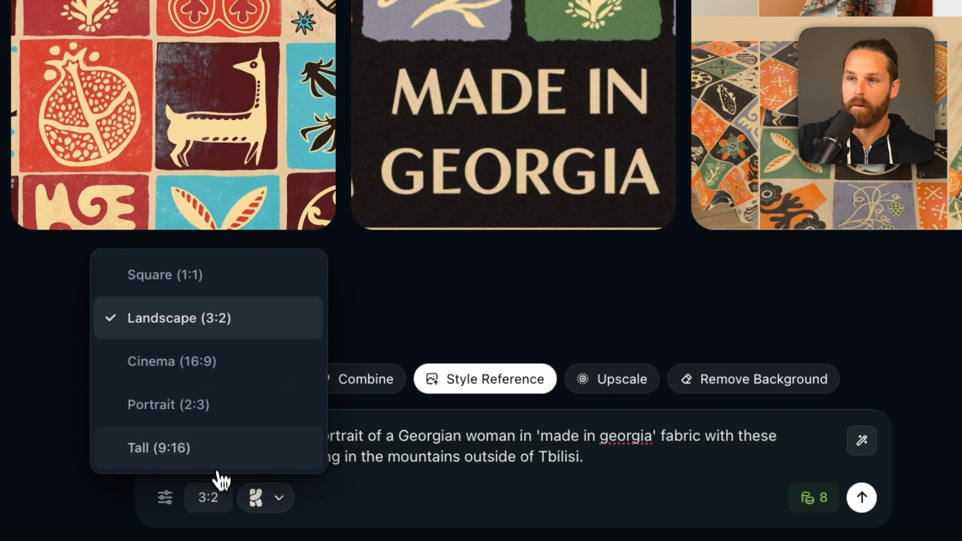
left_click(215, 404)
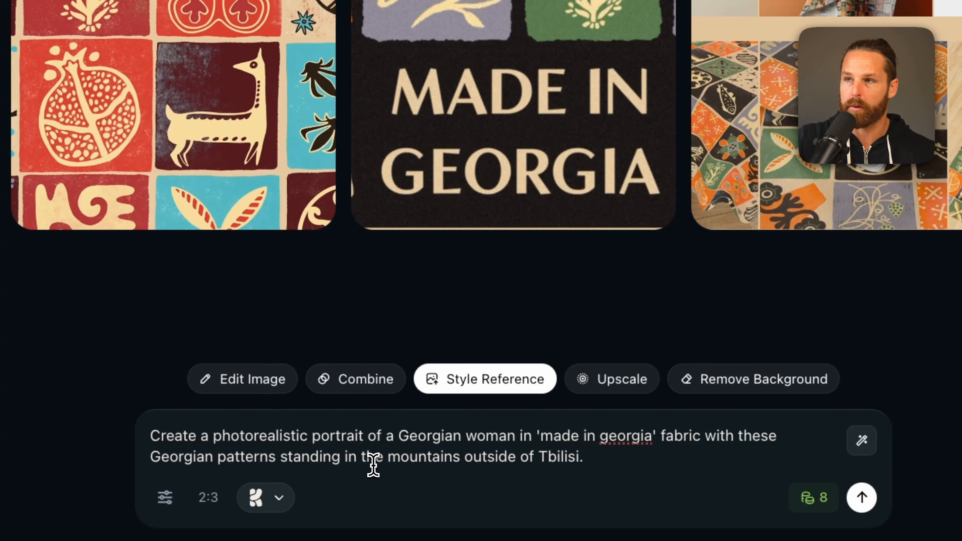
left_click(862, 497)
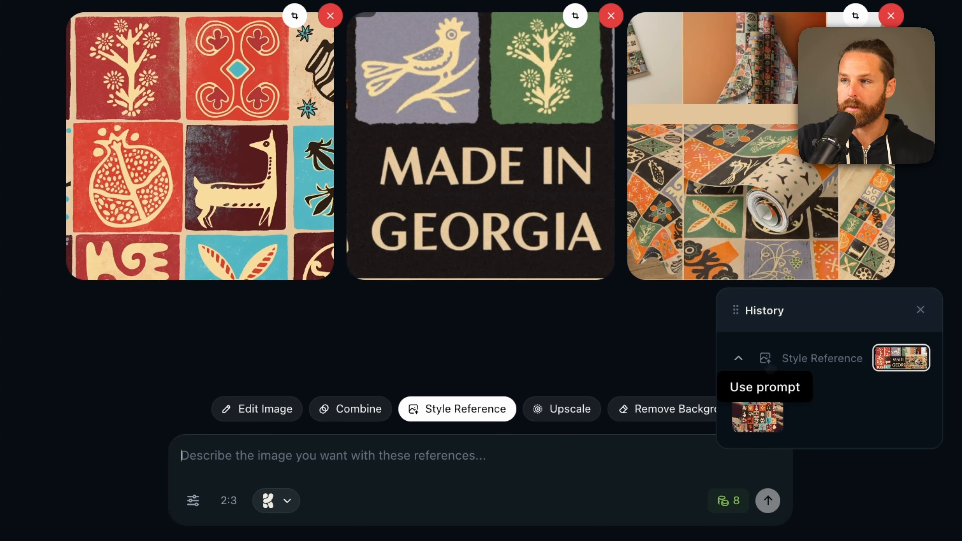
Reuse the previous prompt from history and switch the model to Krea v2 Medium
left_click(765, 357)
left_click(272, 501)
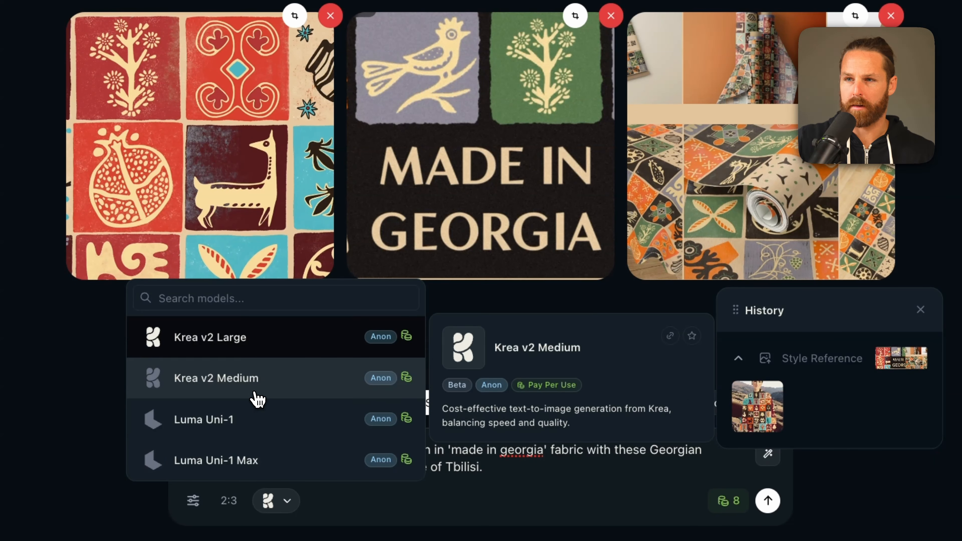
left_click(216, 378)
Set the style reference strength of Image 3 to 1.00 and generate the image
left_click(193, 500)
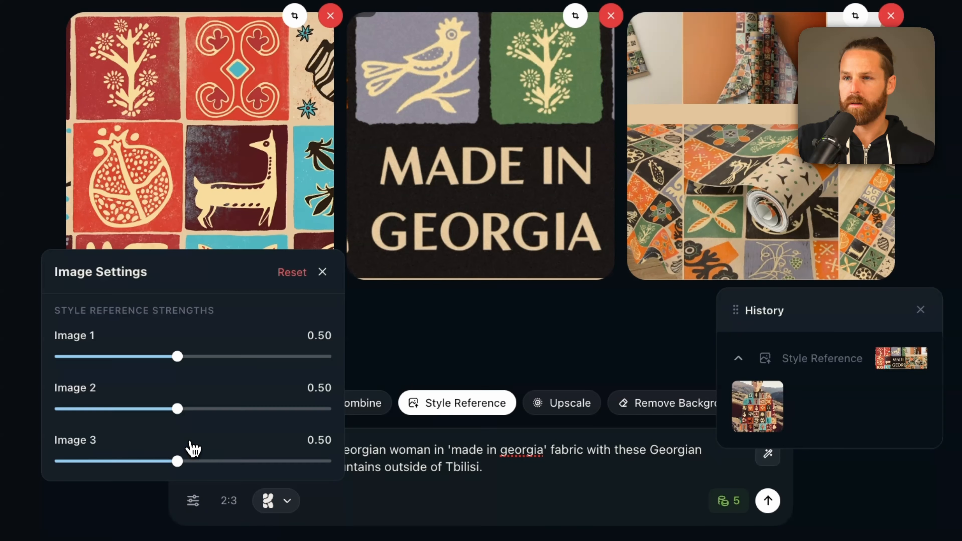
left_click_drag(177, 461, 300, 460)
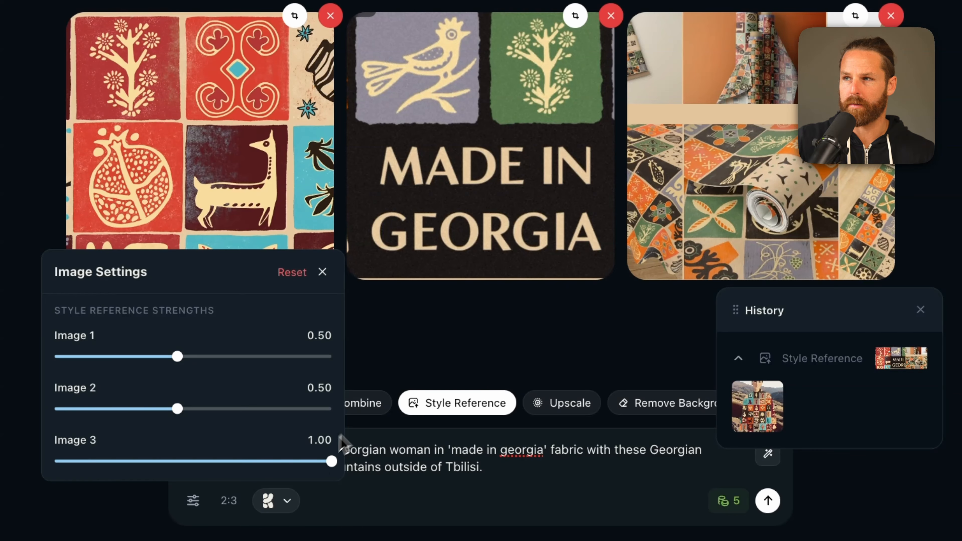
left_click(767, 501)
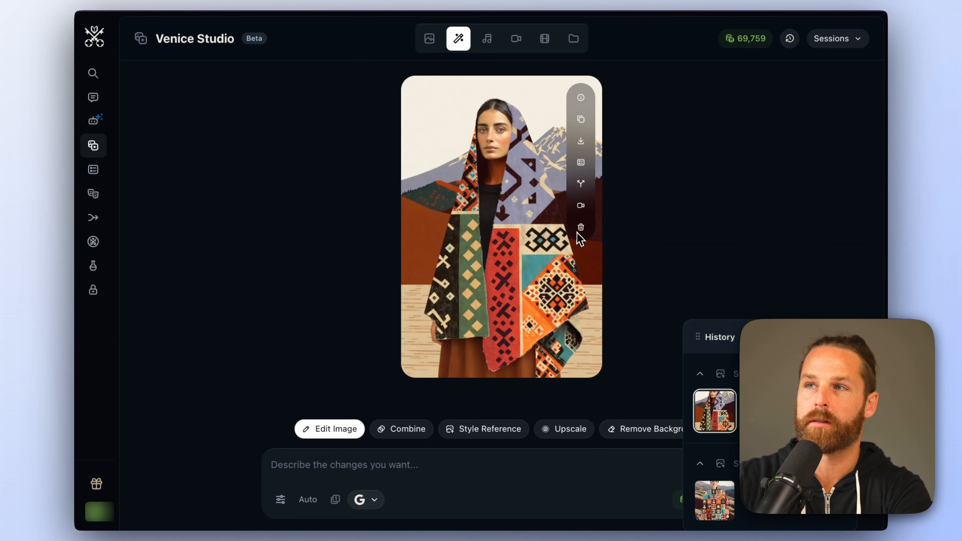
Restore the earlier portrait prompt and the three Georgian pattern reference images from history in Style Reference mode
left_click(485, 428)
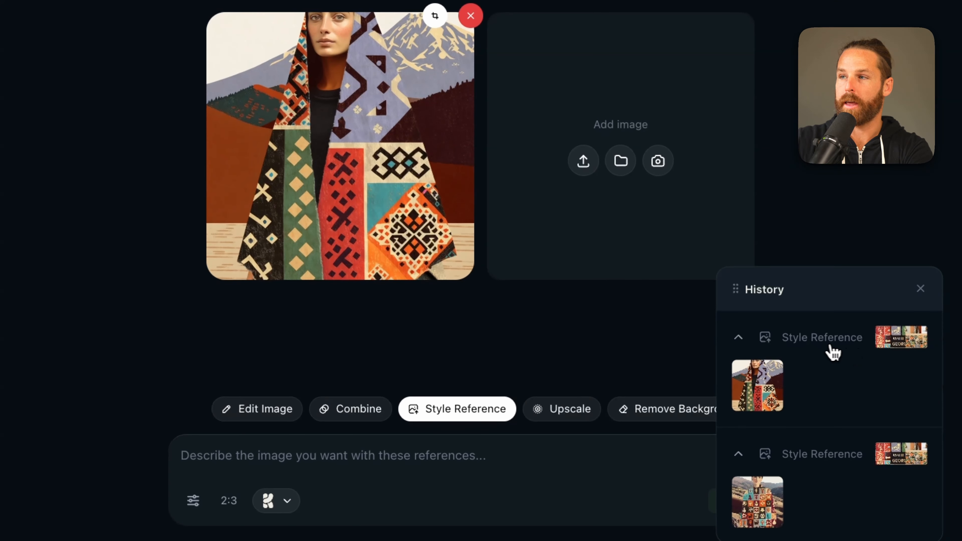
left_click(765, 338)
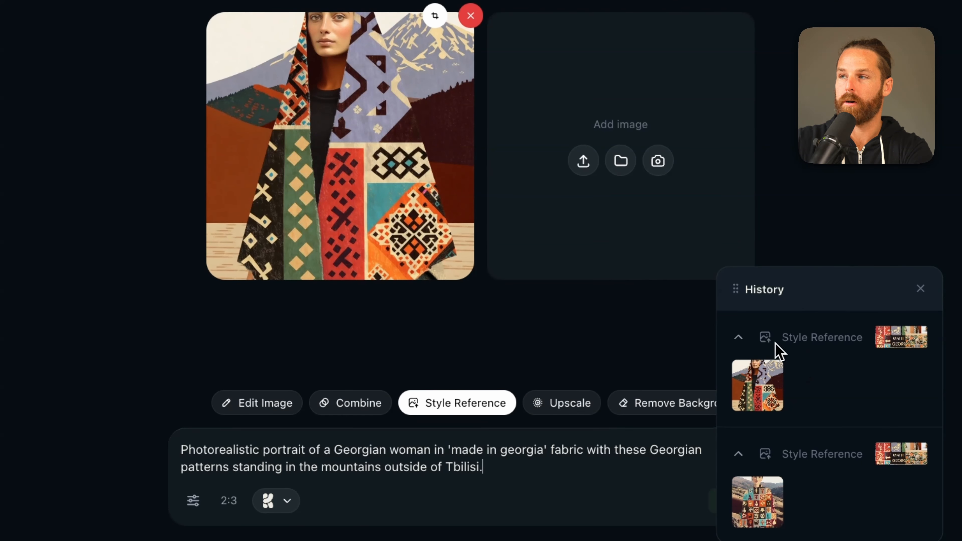
left_click(886, 347)
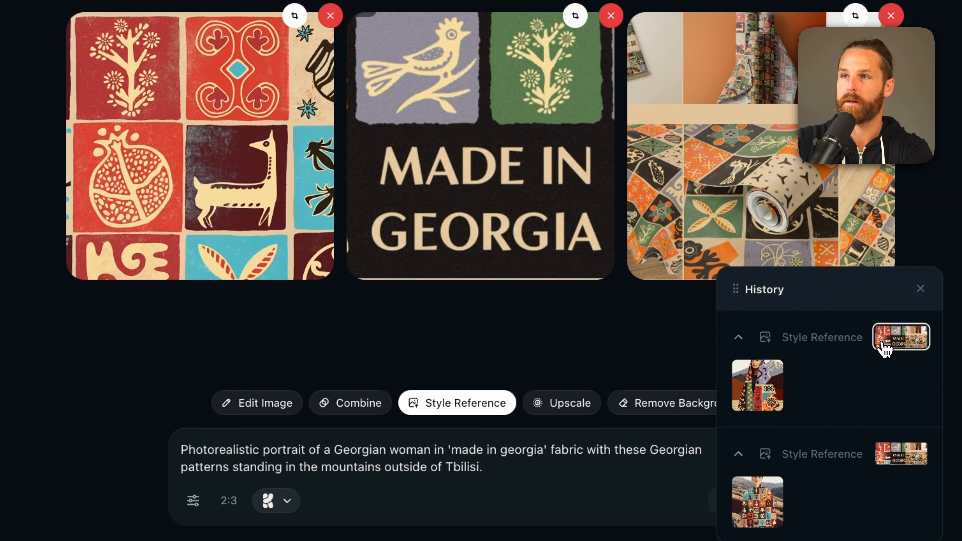
Switch the model to Luma Uni-1, generate the portrait, and zoom in on the result
left_click(281, 506)
left_click(283, 427)
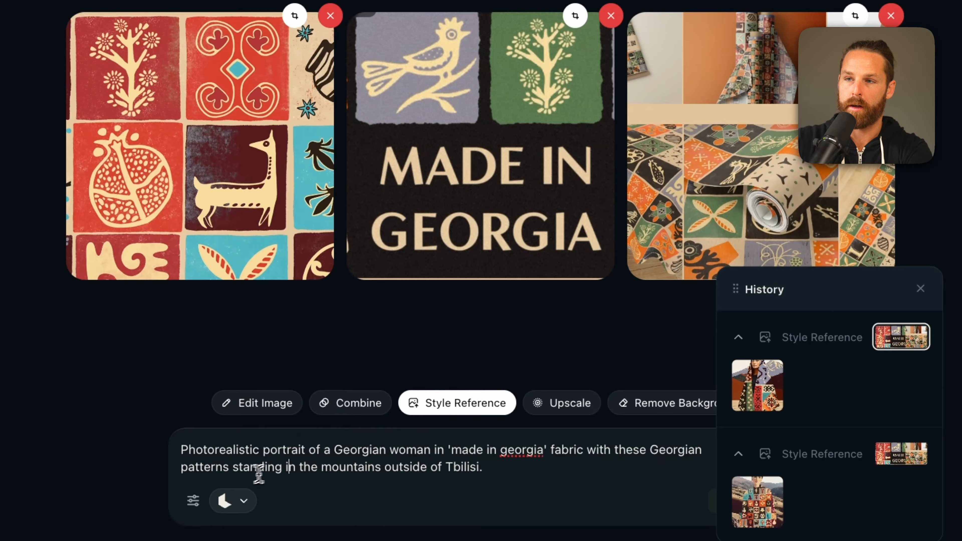
key("Return")
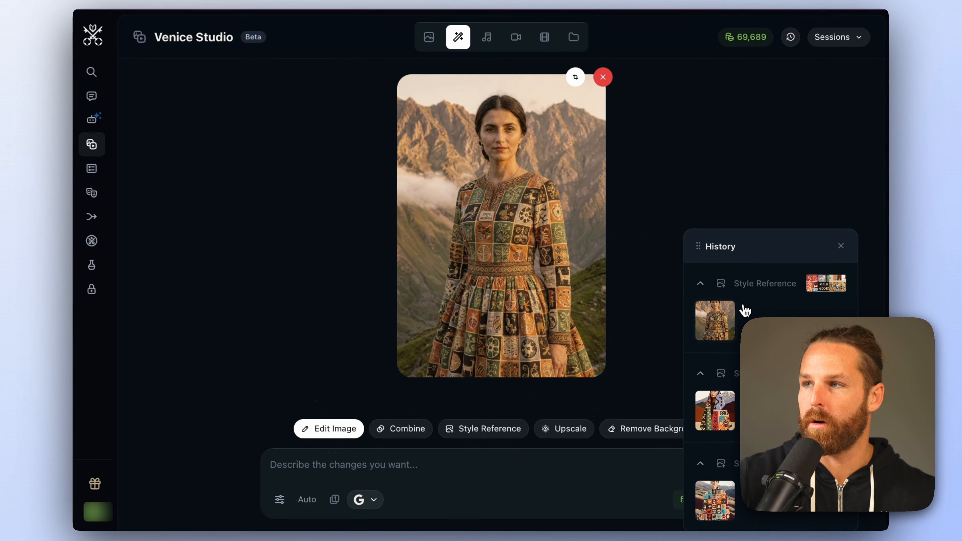
scroll(554, 189, "up", 5)
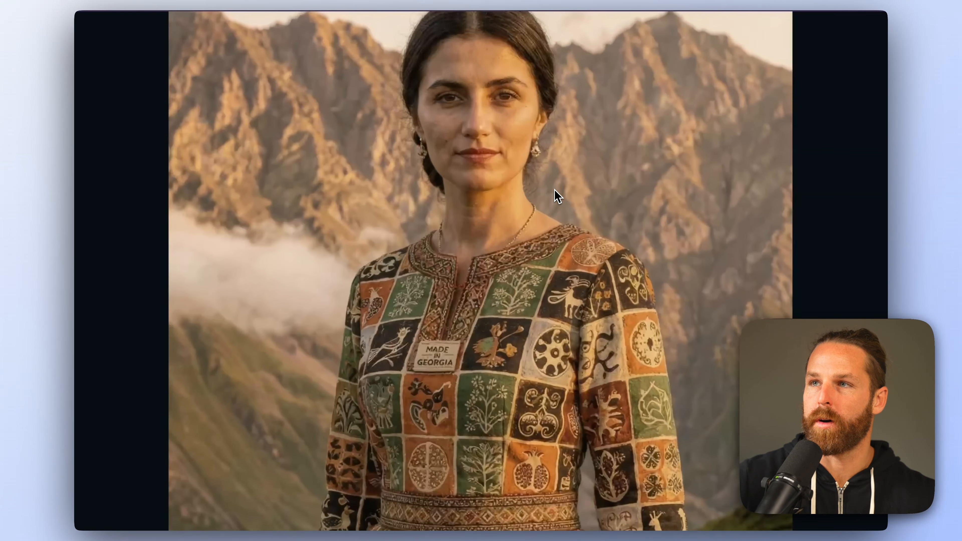
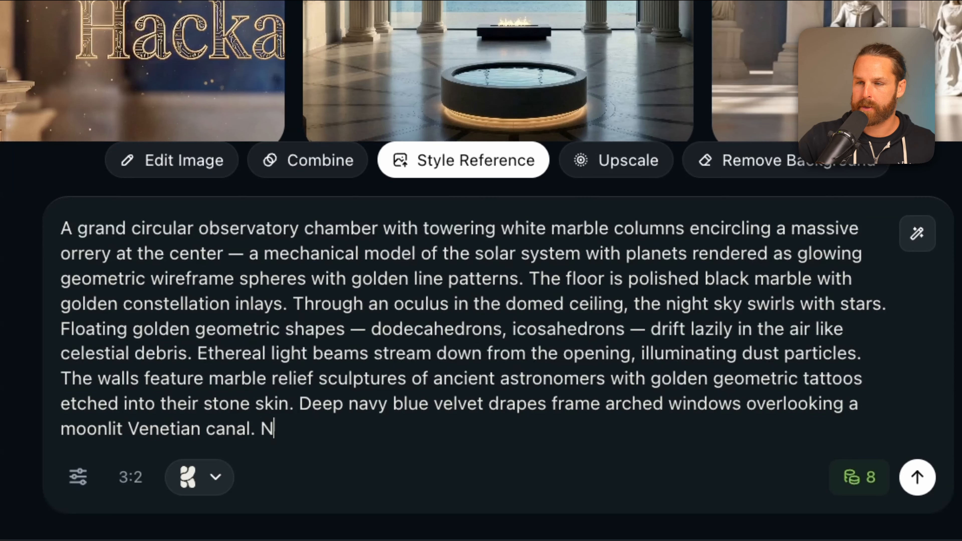
Finish the observatory prompt with "NO TEXT." and generate the image
type("O TEXT.")
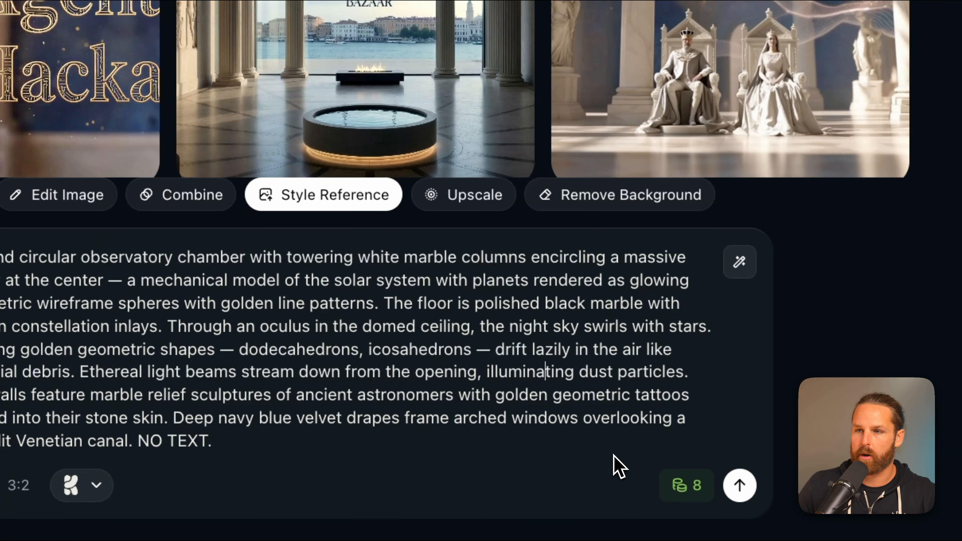
left_click(739, 486)
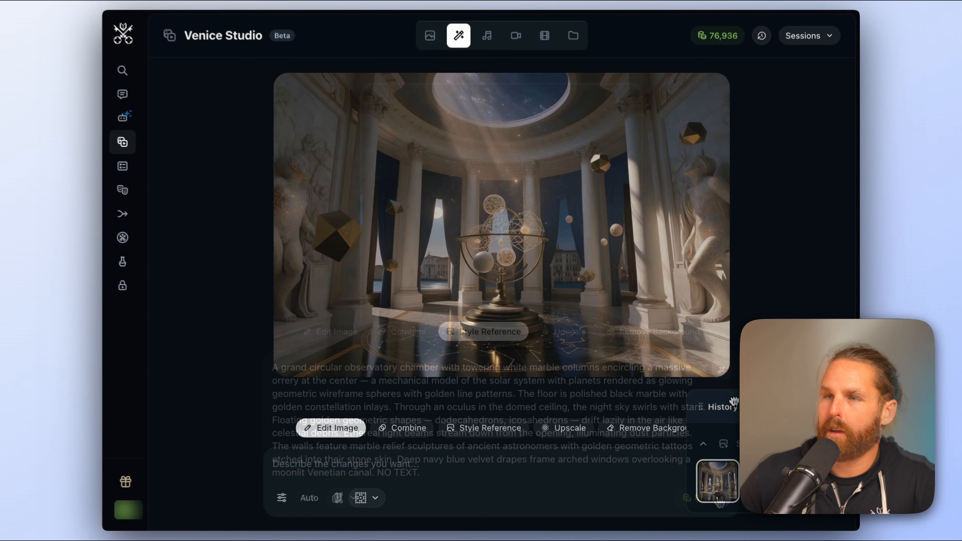
Open the generated observatory image full-size and zoom in to inspect it
left_click(561, 228)
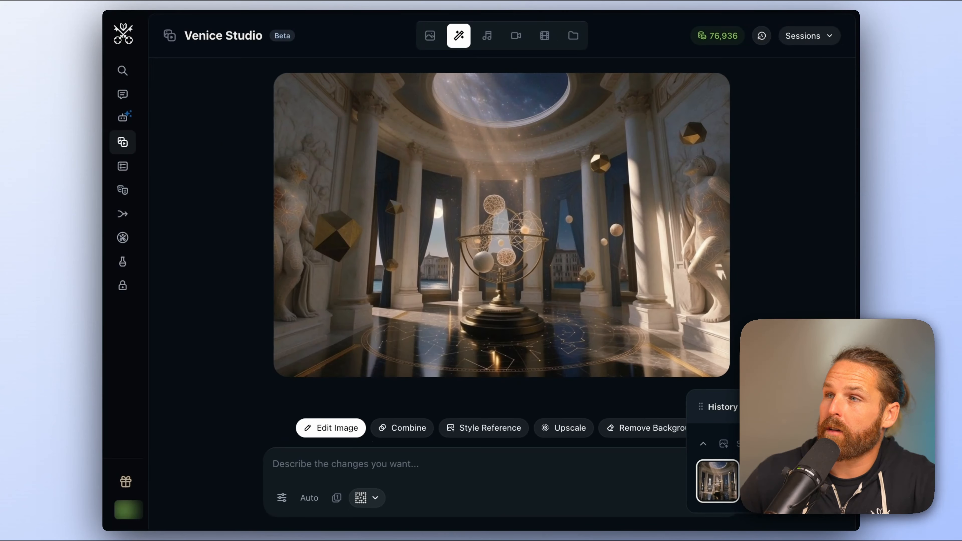
left_click(508, 213)
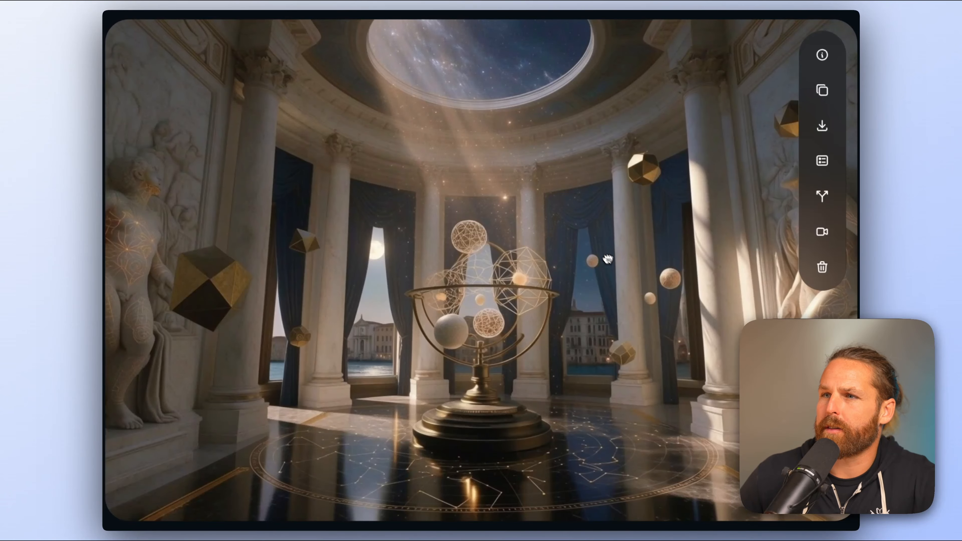
left_click(655, 343)
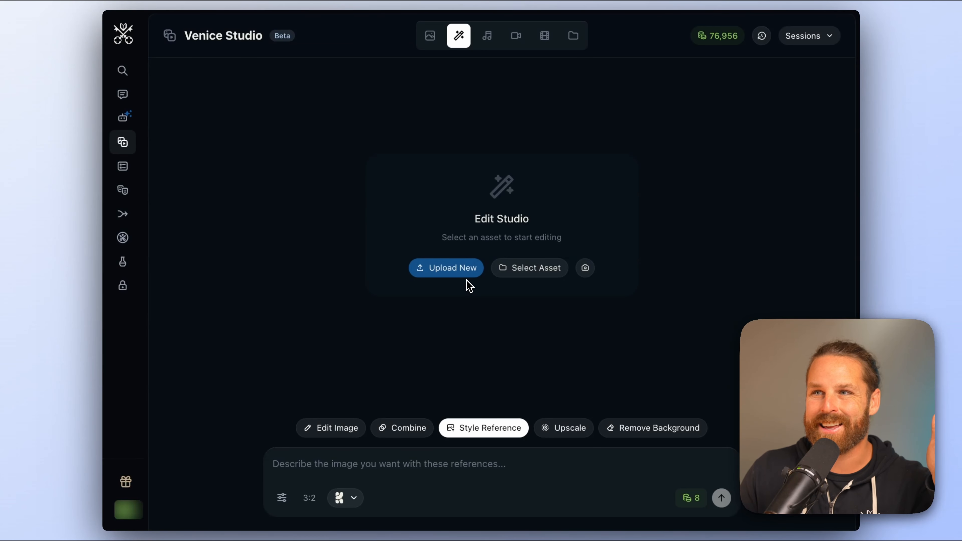
Upload the Venice Bazaar, Agent Hacka and throne-room images as style references and paste the marble terrace prompt
left_click(477, 279)
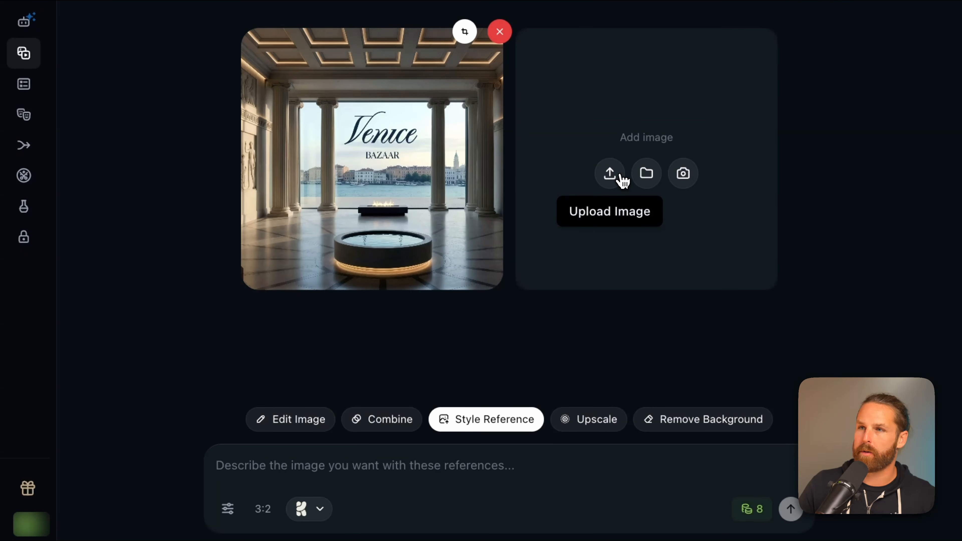
left_click(609, 173)
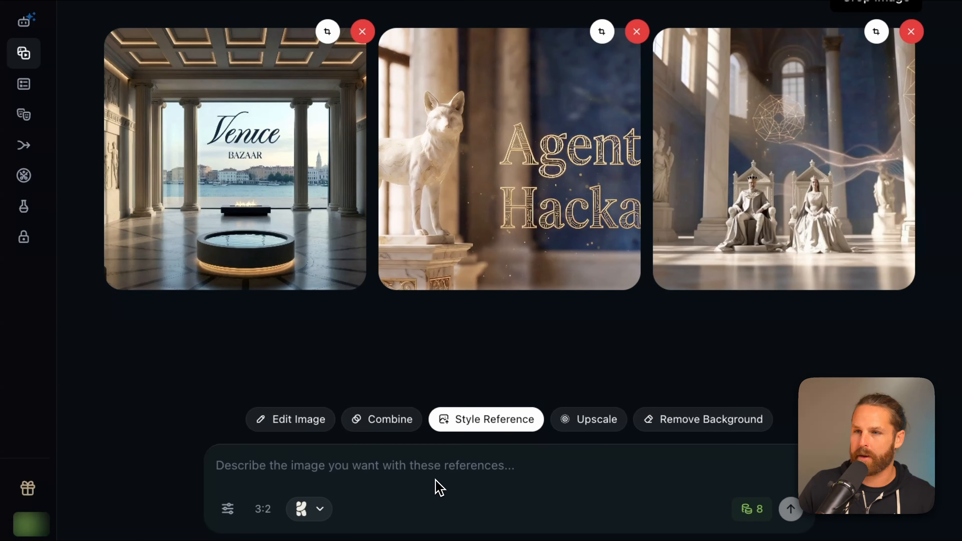
left_click(498, 470)
type("An impossibly grand marble terrace suspended over the Venetian lagoon at golden hour, featuring a long reflecting pool that mirrors the sunset sky. Classical statues of mythological creatures — sphinxes, griffins — stand guard, each adorned with intricate golden geometric line art that seems to glow from within. Topiary trees are sculpted into perfect sacred geometry shapes. A grand staircase descends into the water itself, steps disappearing beneath the surface. Floating above the garden are massive geometric wireframe structures — translucent golden polyhedrons rotating slowly, casting complex shadows. Warm light emanates from recessed floor lighting. The distant silhouette of Venice's skyline across the water. Ethereal mist rises from the lagoon.")
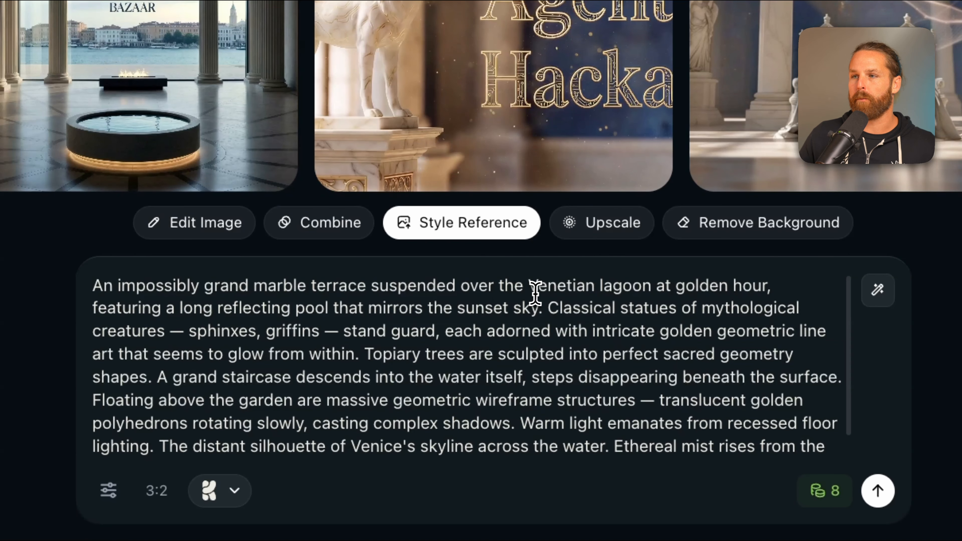
Insert TEXT IN THE SKY: "A floating garden of aether awaits..." after the reflecting pool sentence
left_click(553, 307)
type("TEXT IN THE SK")
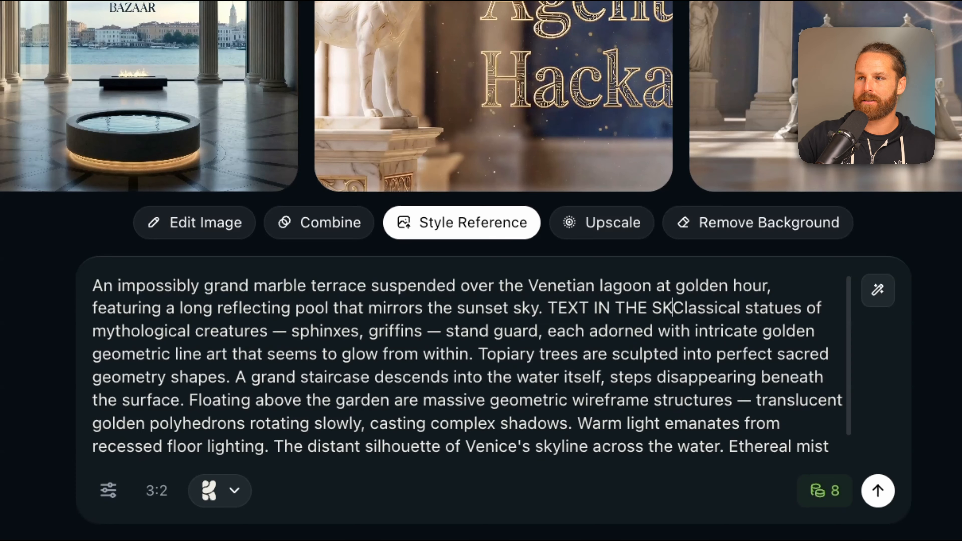
type("Y: \" \"")
key("Left")
key("Left")
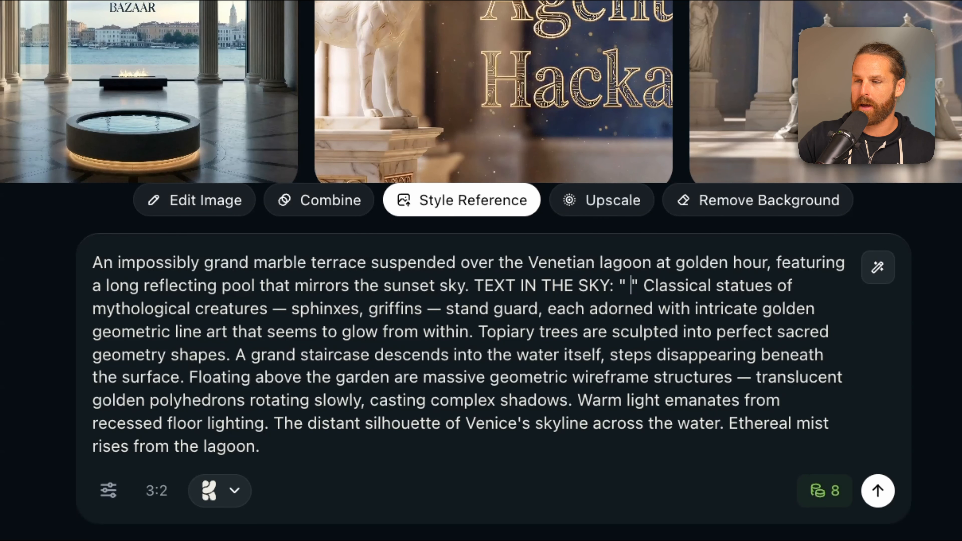
key("BackSpace")
type("A floating gard")
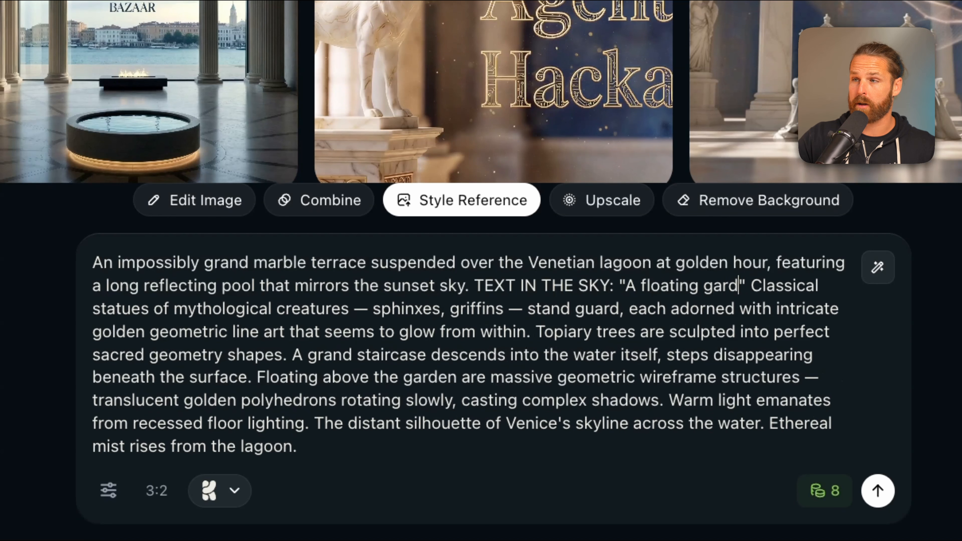
type("en of aether wa")
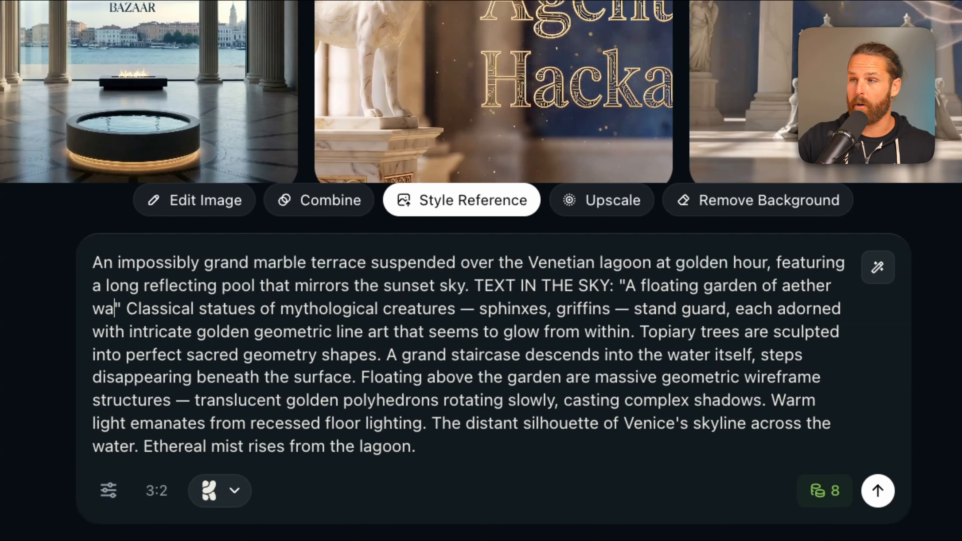
key("BackSpace")
key("BackSpace")
type("awaits...")
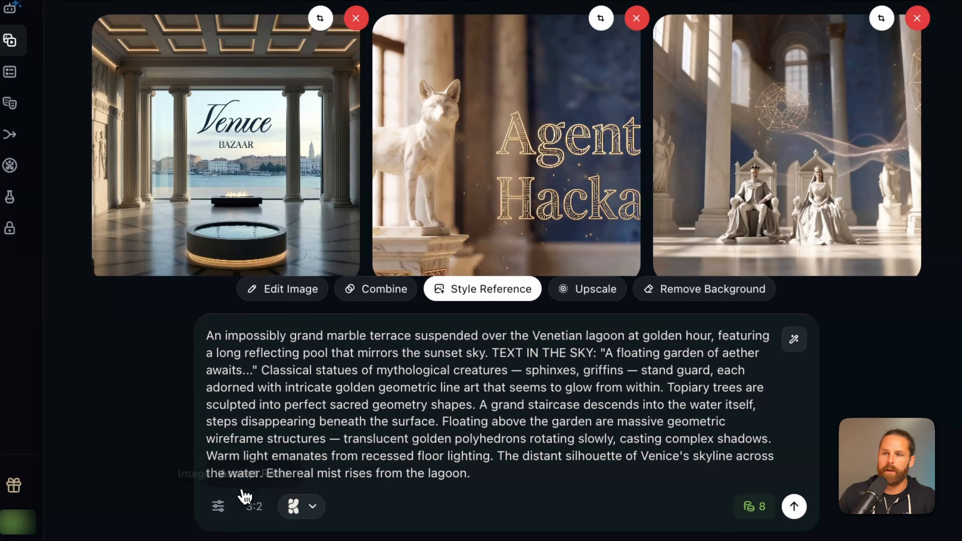
Set Image 1's style reference strength to 0.20
left_click(218, 506)
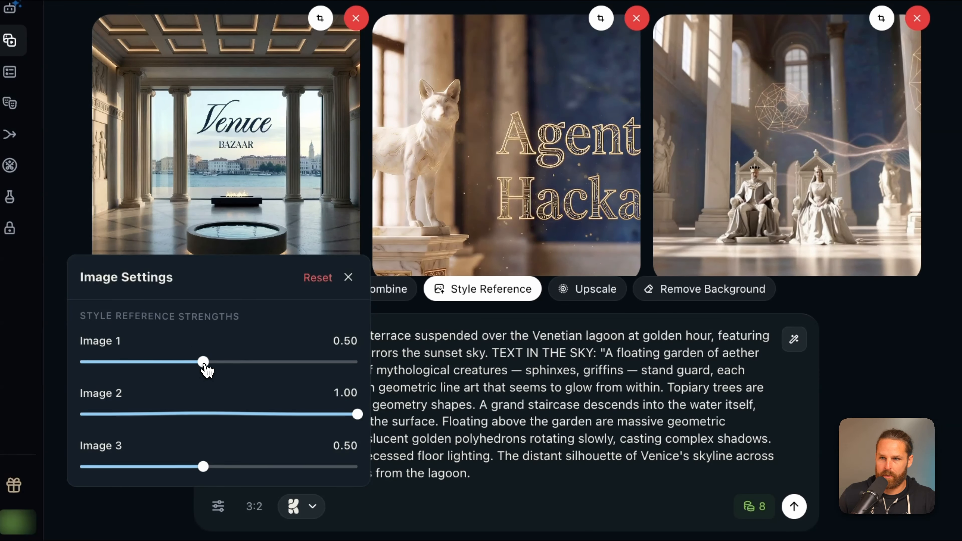
left_click_drag(204, 368, 121, 374)
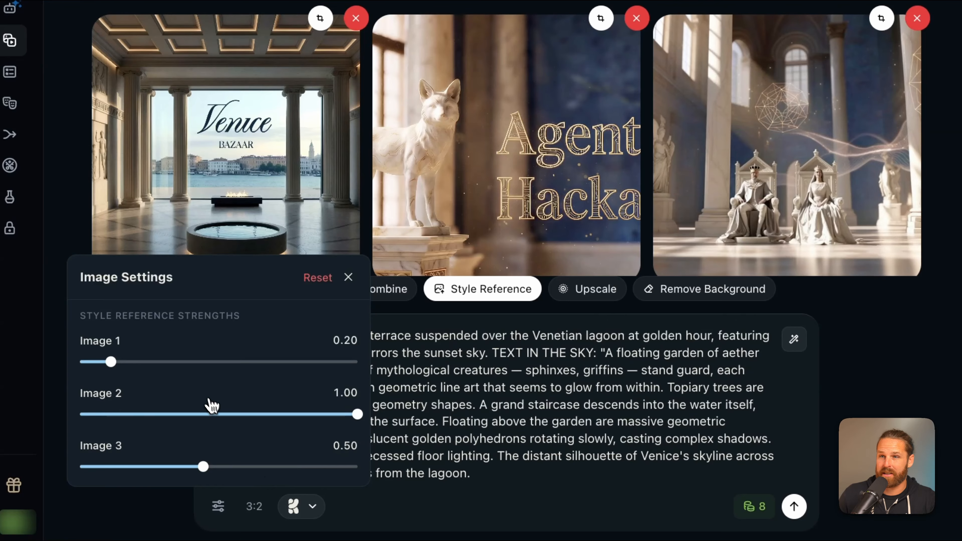
left_click(468, 423)
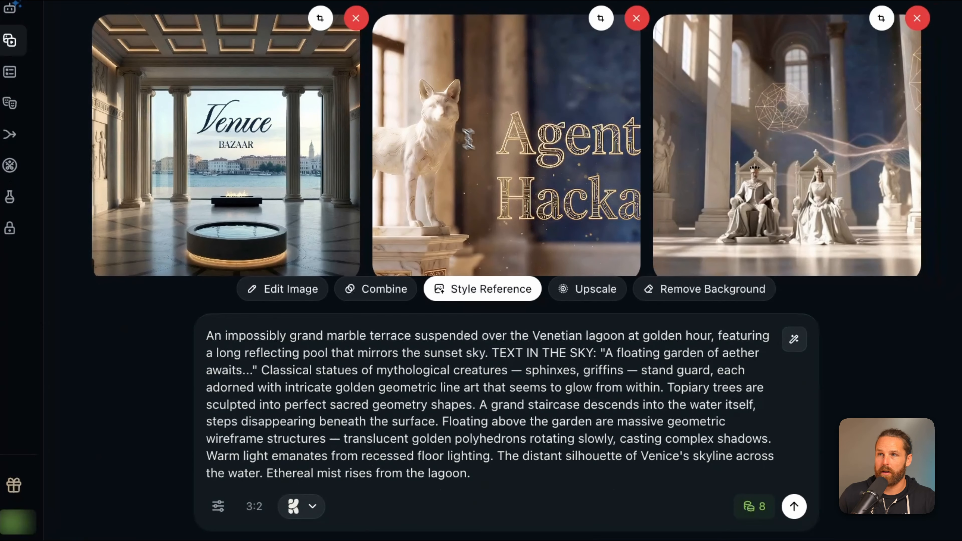
Remove the Venice Bazaar reference, add the Venetian canal image as the third reference, and review the strengths
left_click(355, 19)
left_click_drag(651, 111, 754, 199)
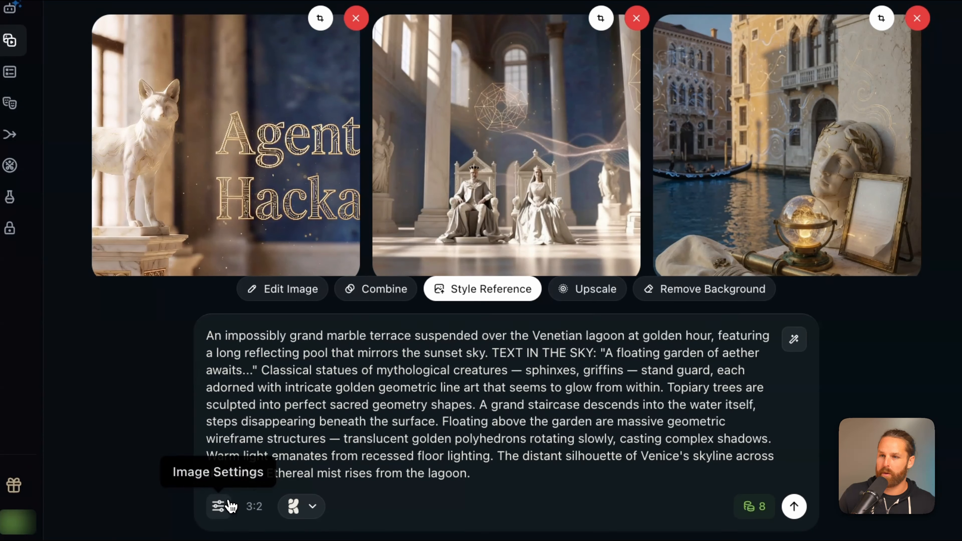
left_click(218, 506)
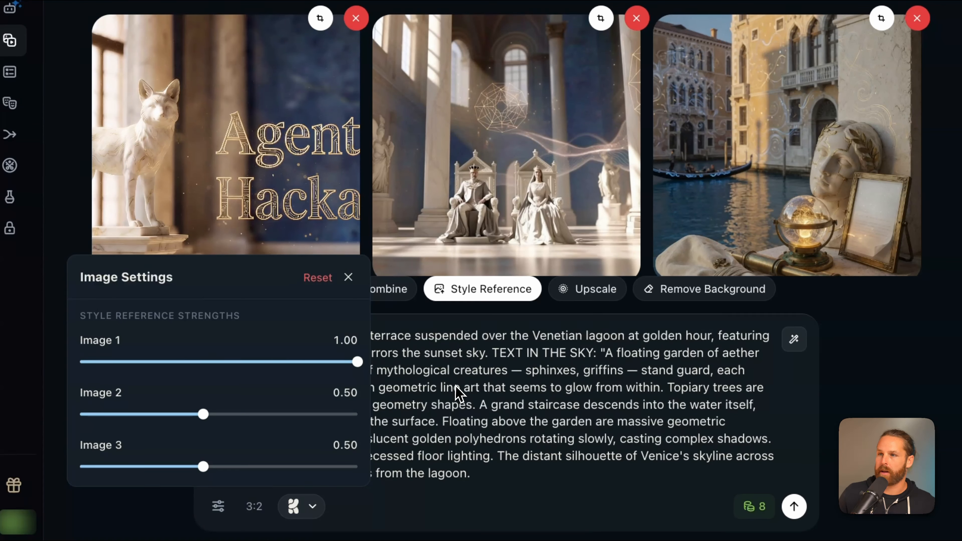
left_click(565, 421)
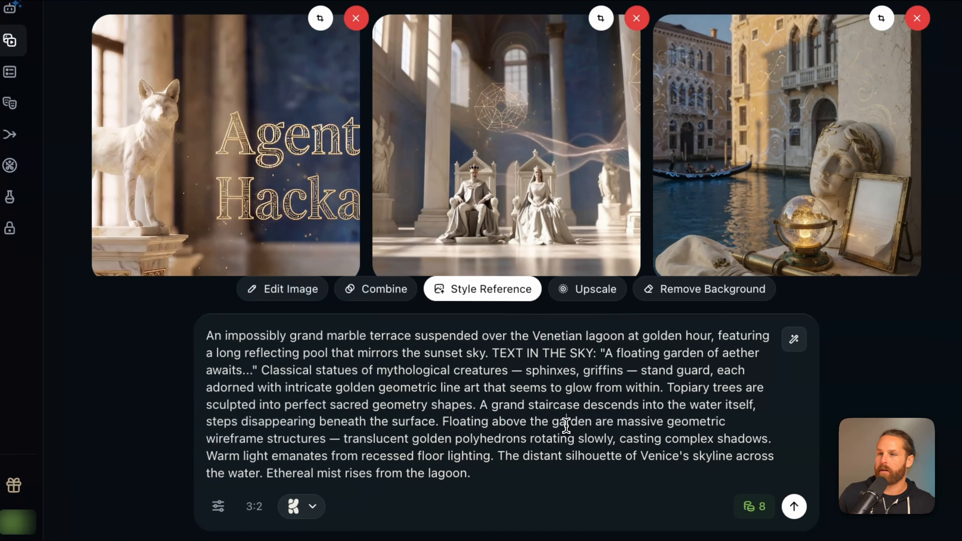
Switch the model to Luma Uni-1 Max, generate the terrace image, and zoom in on the result
left_click(312, 506)
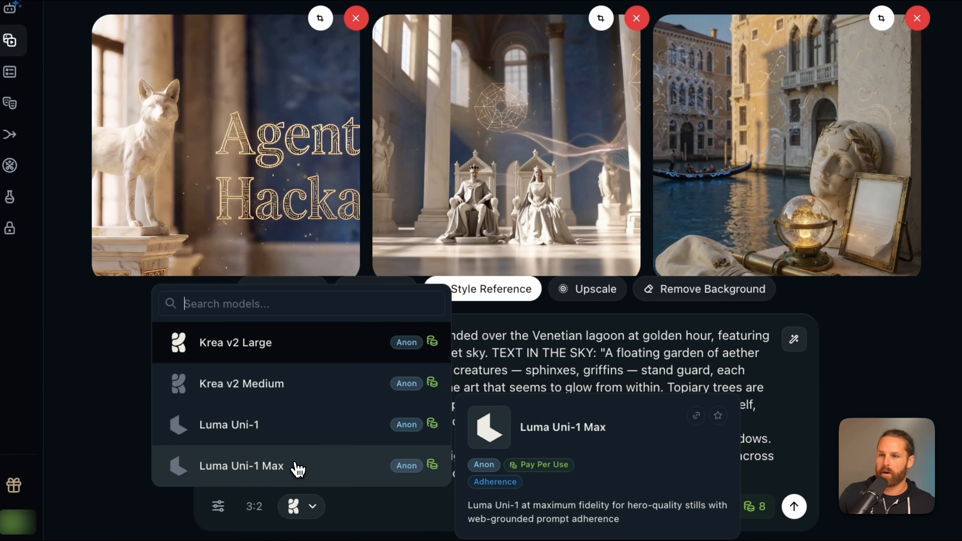
left_click(298, 466)
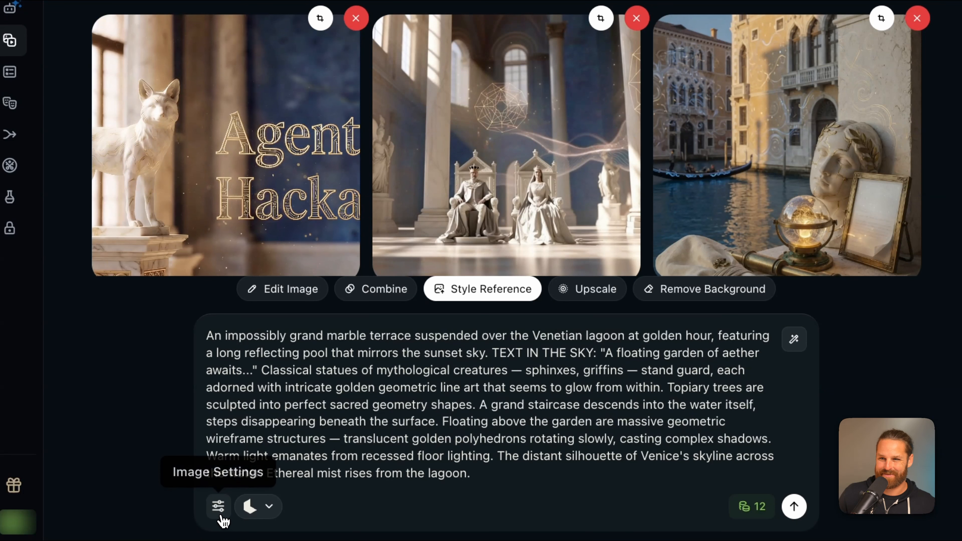
left_click(794, 507)
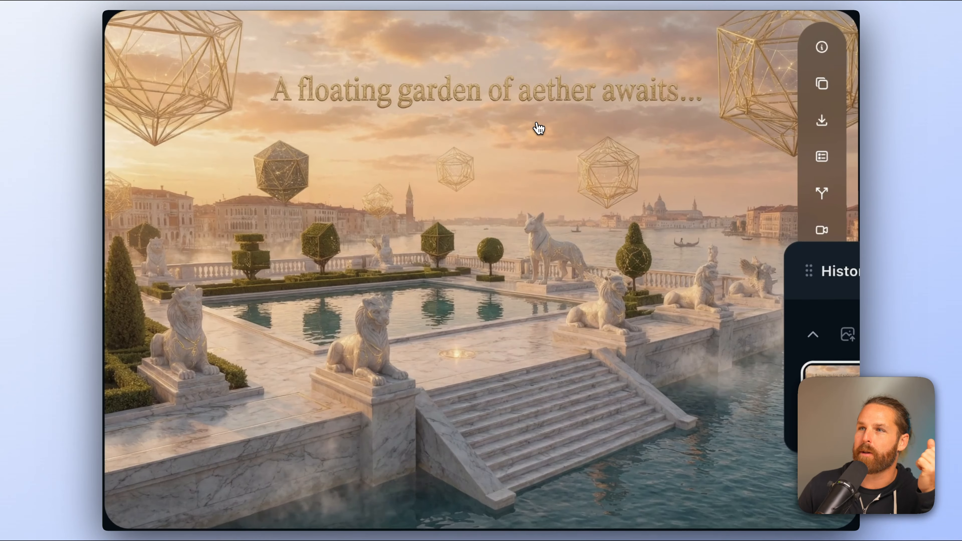
scroll(539, 128, "up", 10)
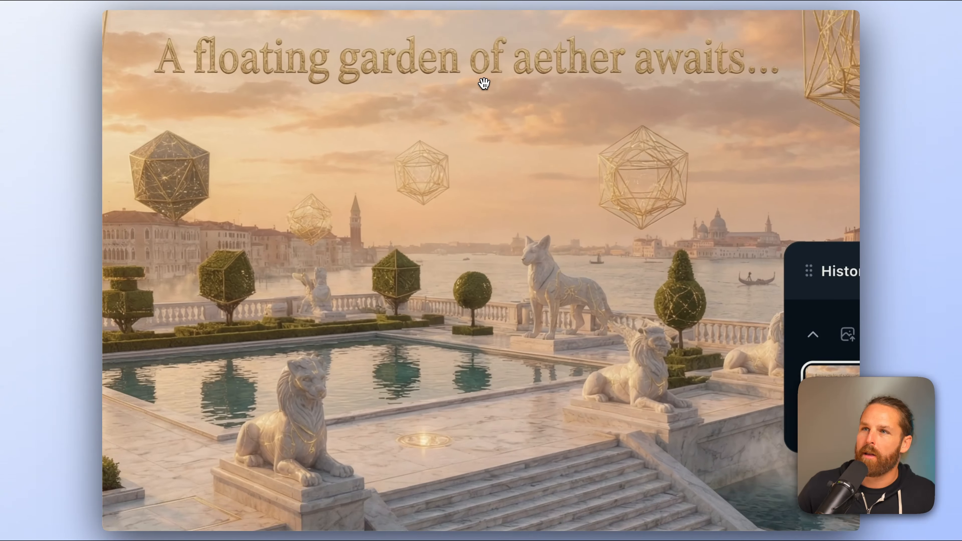
scroll(441, 79, "up", 1)
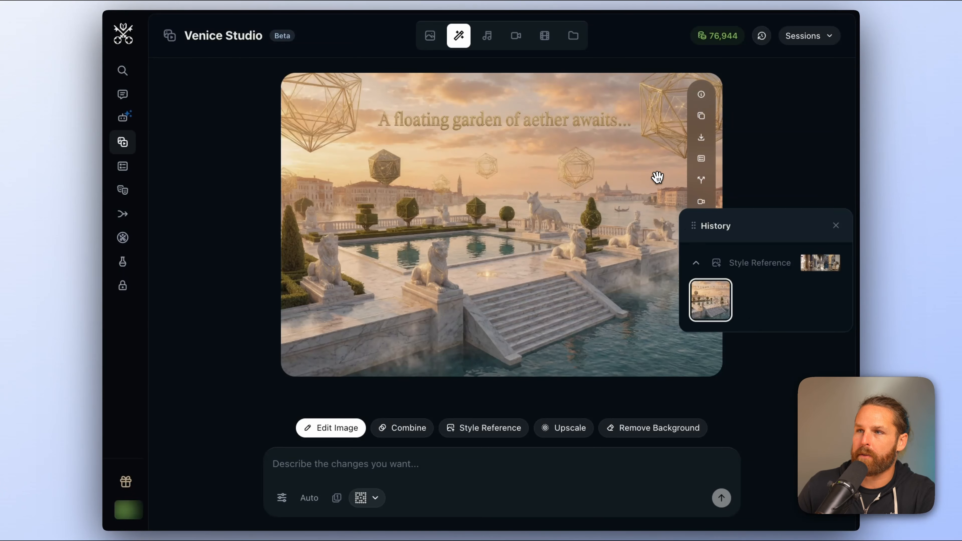
Return to Style Reference mode, choose Krea v2 Large, and restore the terrace prompt and references from history
left_click(480, 432)
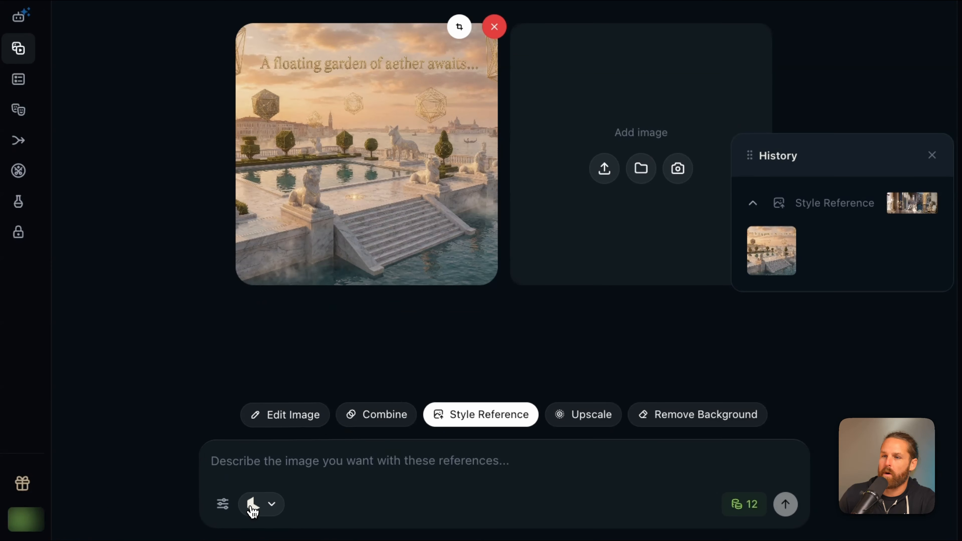
left_click(259, 504)
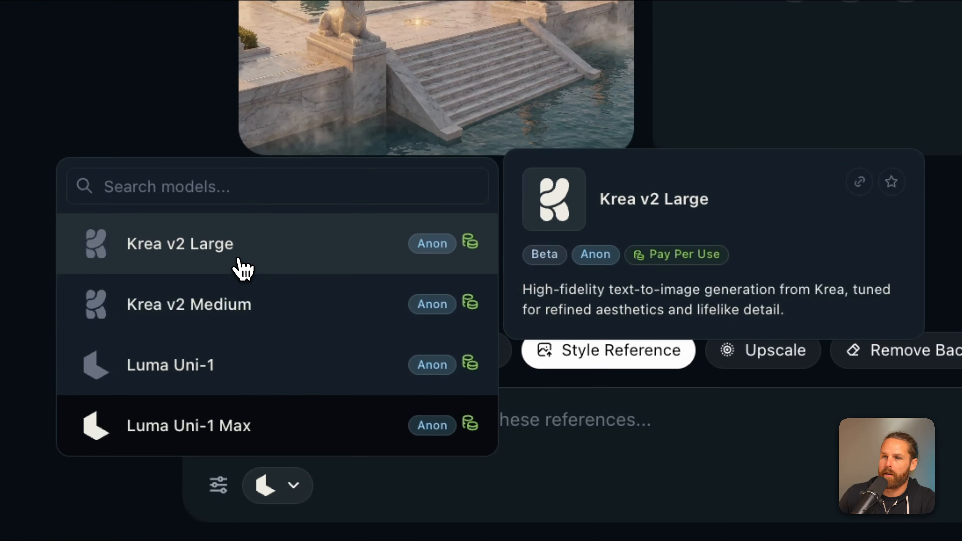
left_click(236, 267)
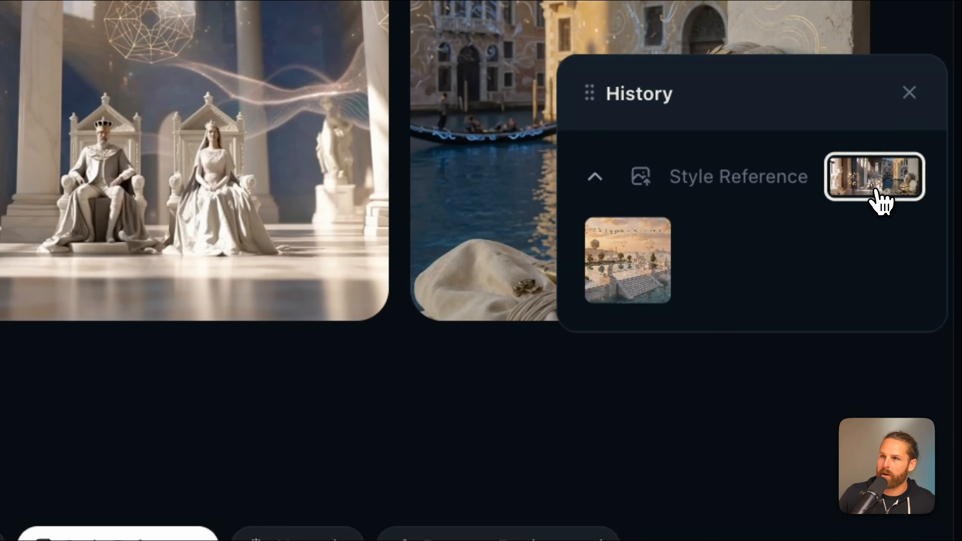
left_click(875, 184)
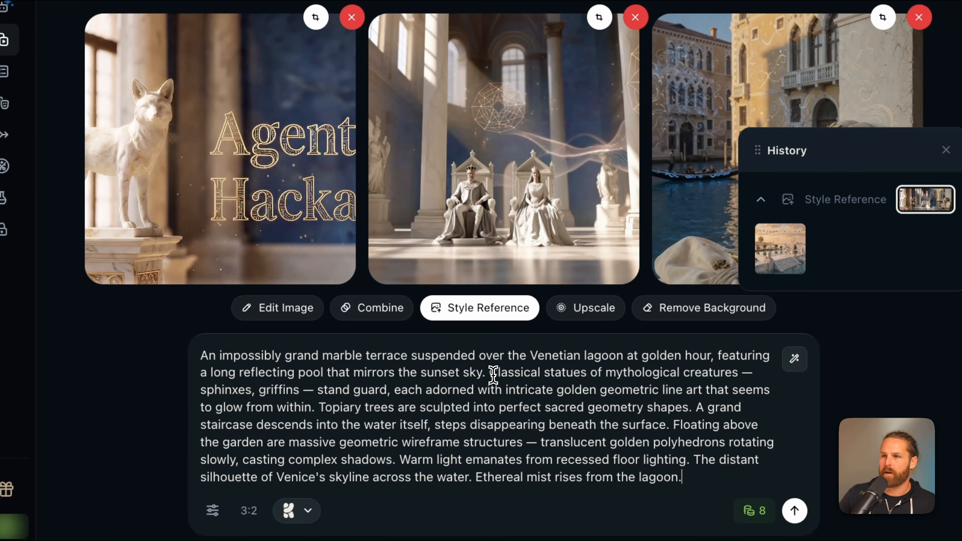
Insert Text in the sky "A garden of aether awaits..." after the reflecting pool sentence
left_click(493, 375)
type("Text in the sky \"\"")
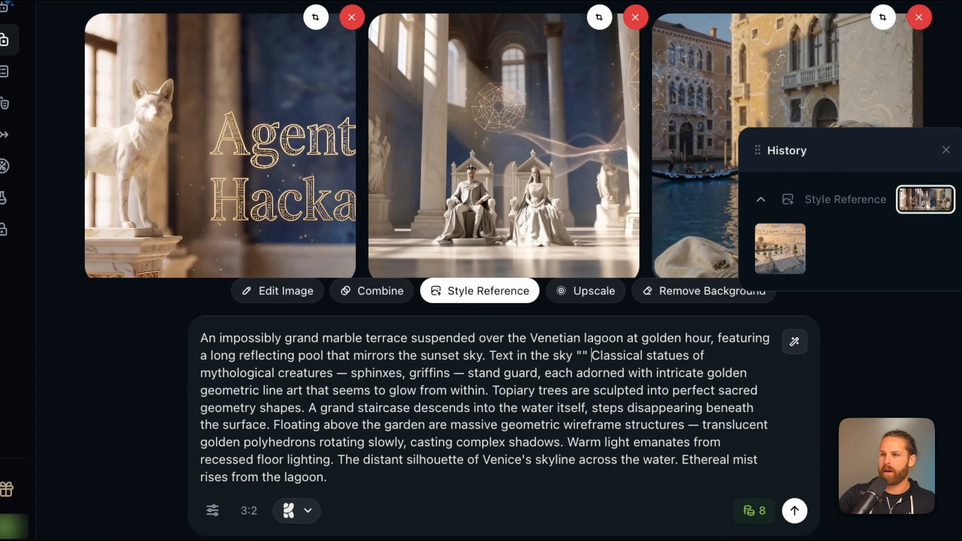
key("Left")
key("Left")
type("A garden of ae")
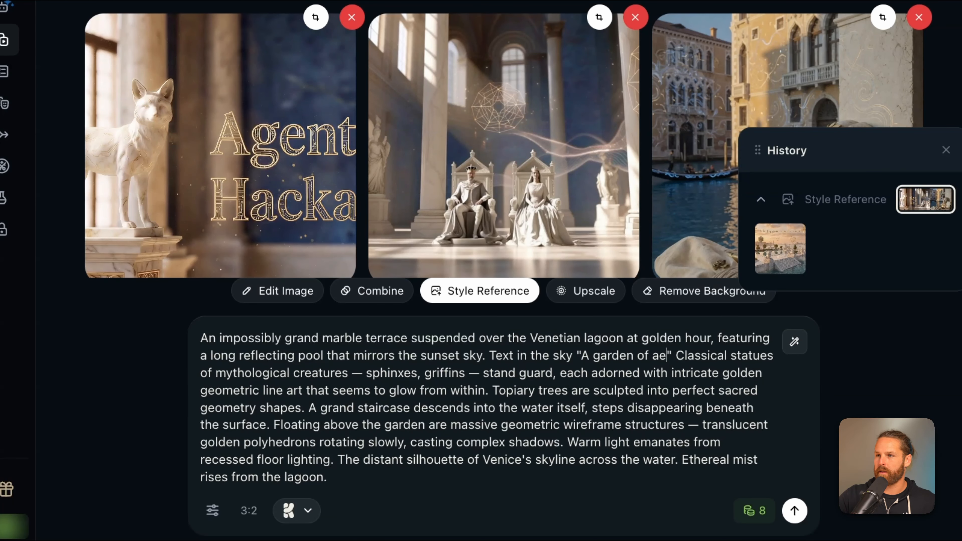
type("ther awaits...")
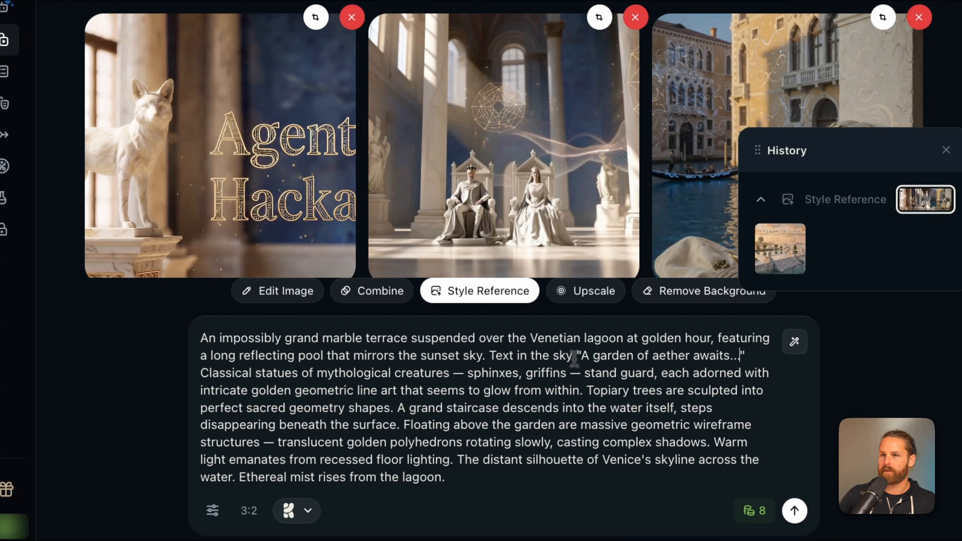
Set Image 1's style reference strength to 1.00
left_click(212, 510)
left_click_drag(197, 365, 322, 365)
left_click(550, 352)
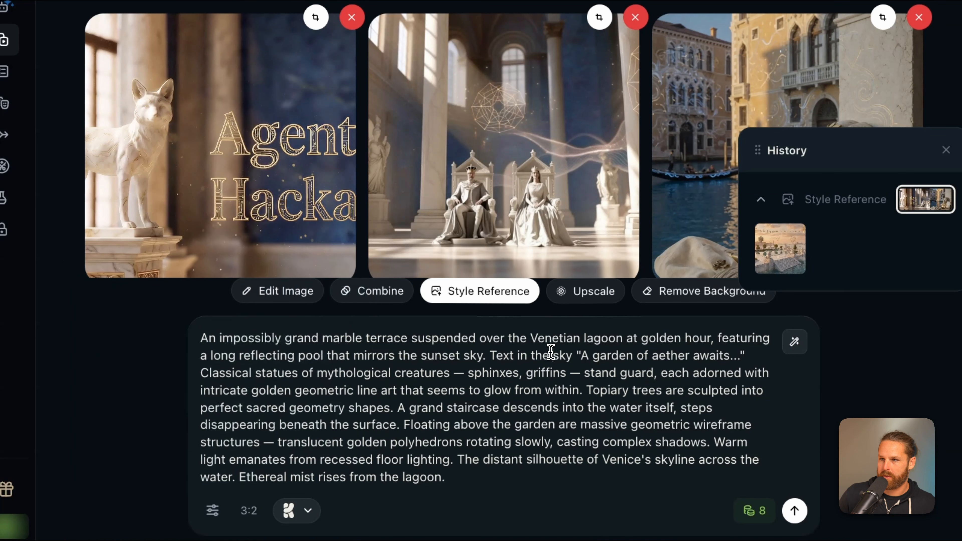
Extend the sky text instruction to read "Text in the sky matches Image 1 typography"
left_click(582, 356)
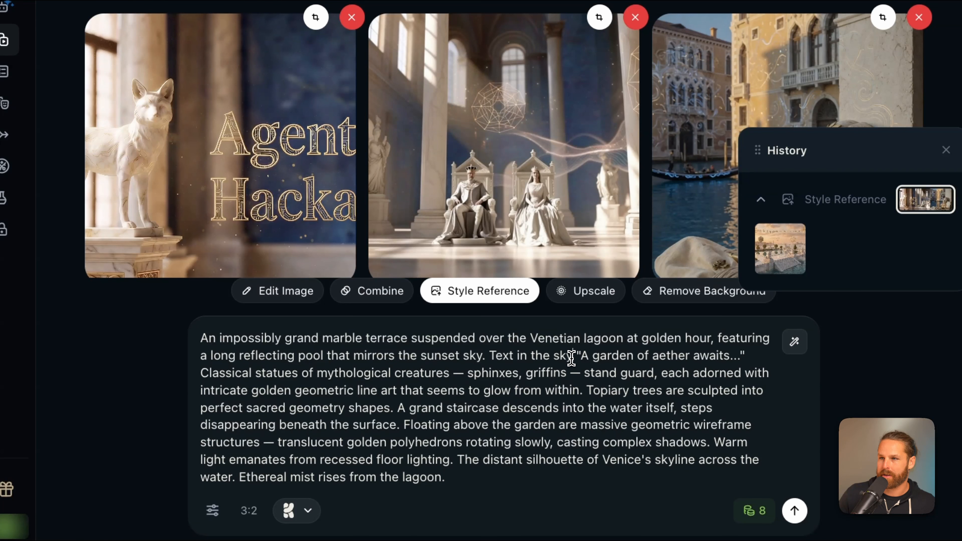
type("mat ches Image 1")
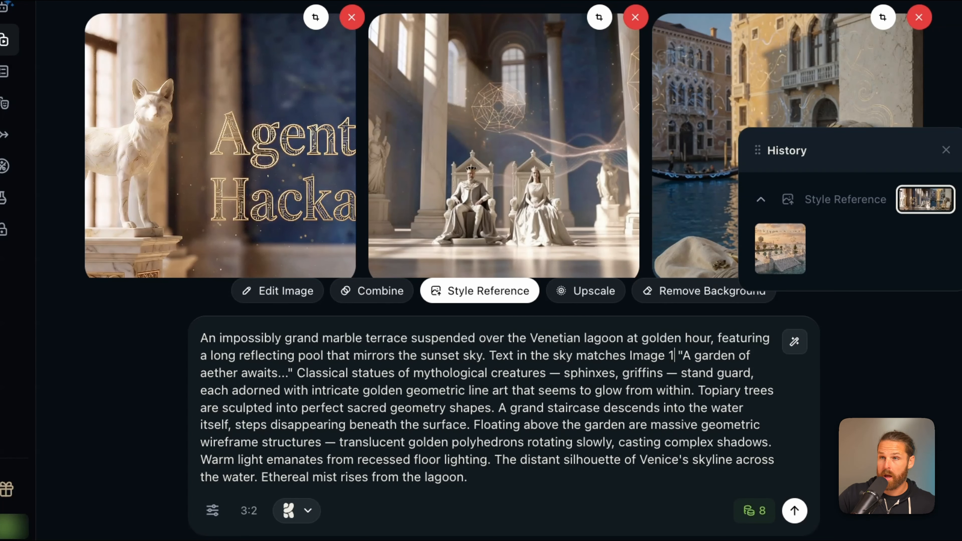
type(" typography")
Raise Image 3's style reference strength and generate the terrace image with sky typography
left_click(212, 510)
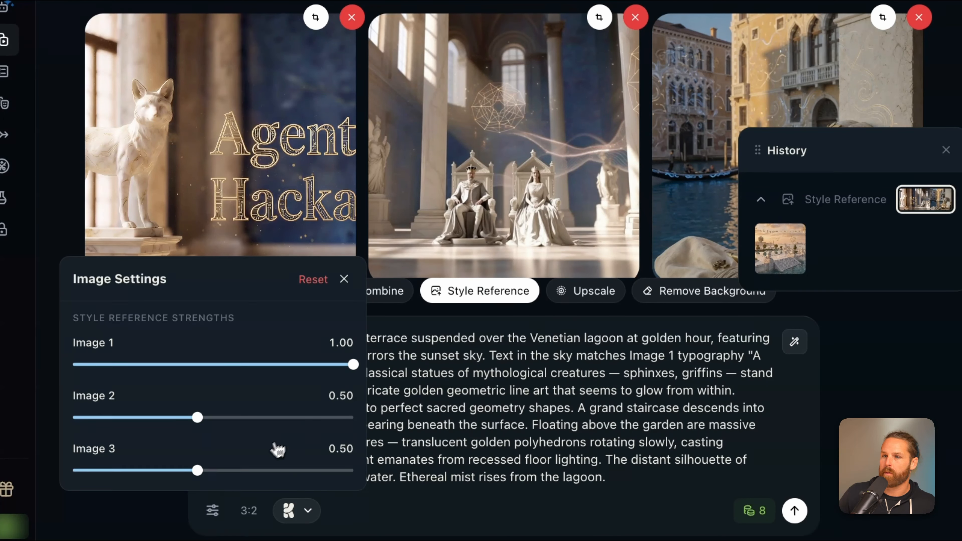
left_click_drag(246, 471, 323, 471)
left_click(396, 415)
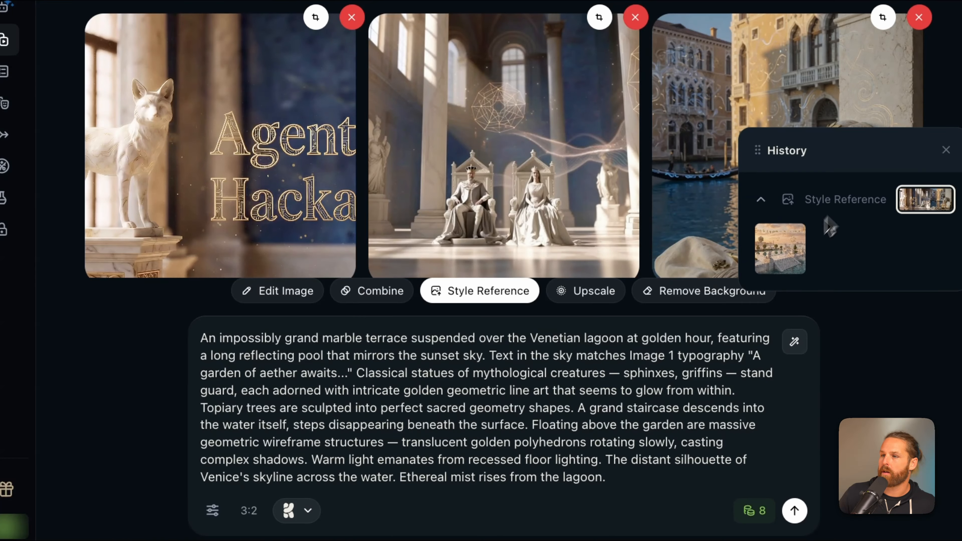
left_click(794, 511)
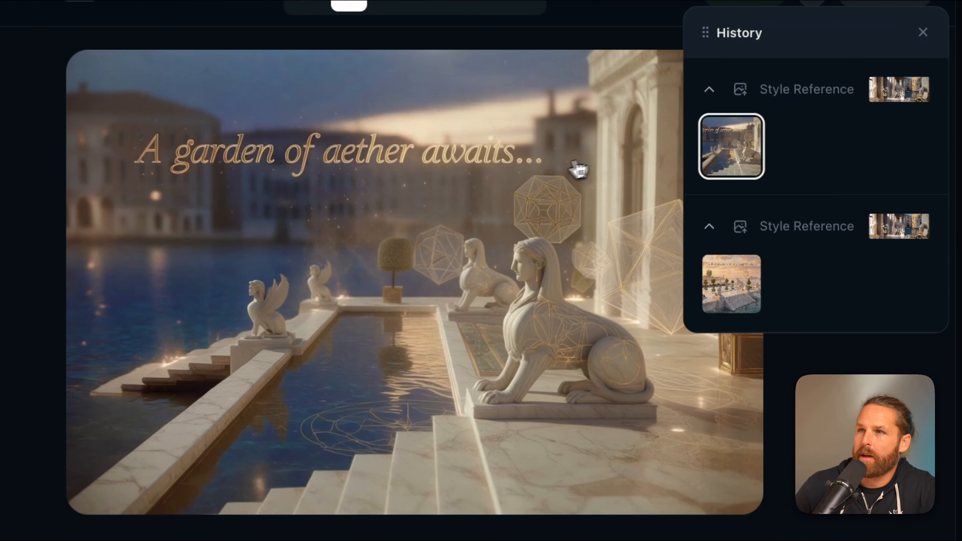
Compare the two generated terrace images from the style reference history
left_click(731, 297)
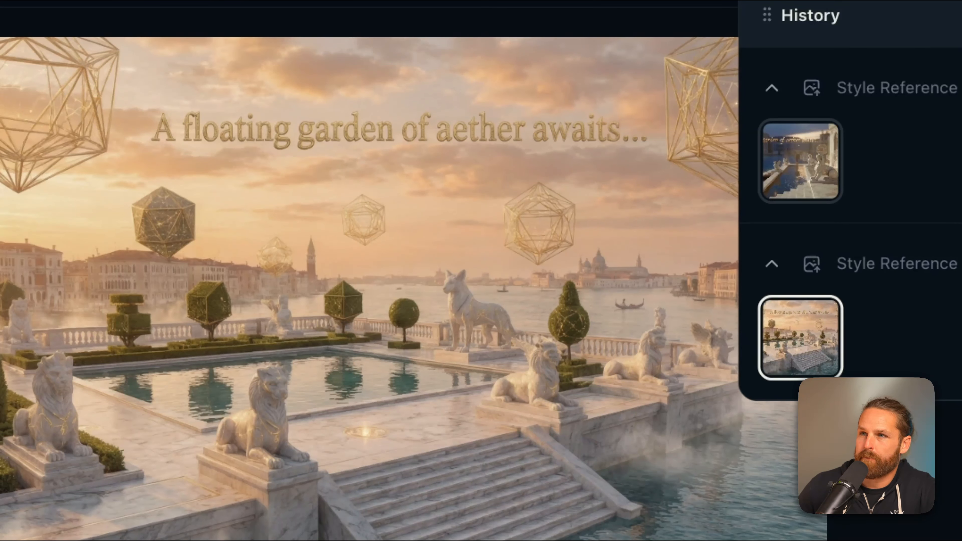
left_click(799, 161)
left_click(828, 365)
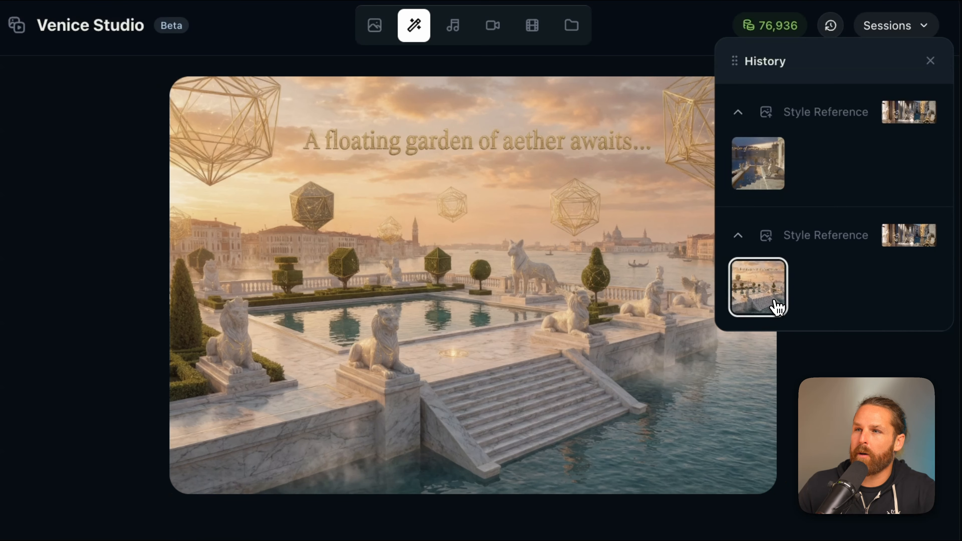
left_click(760, 182)
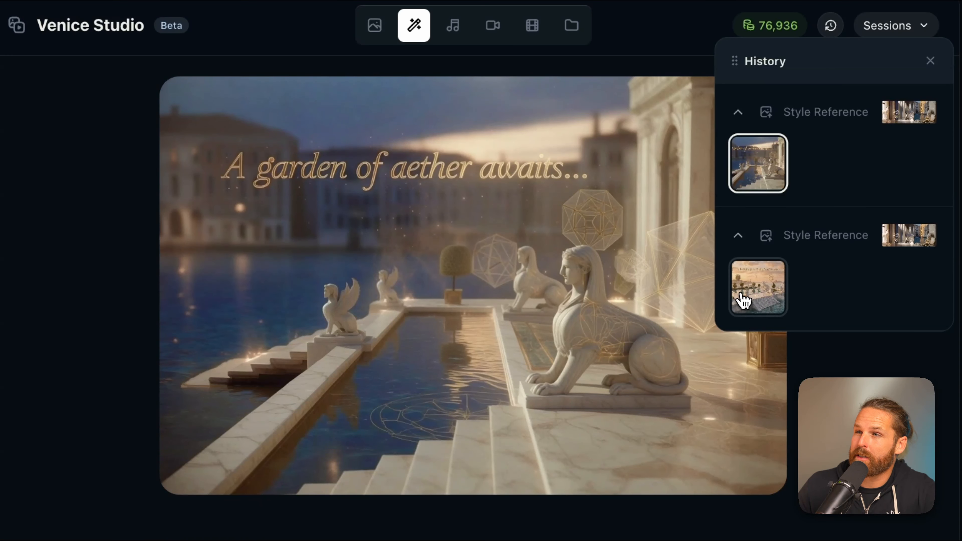
left_click(750, 301)
left_click(759, 164)
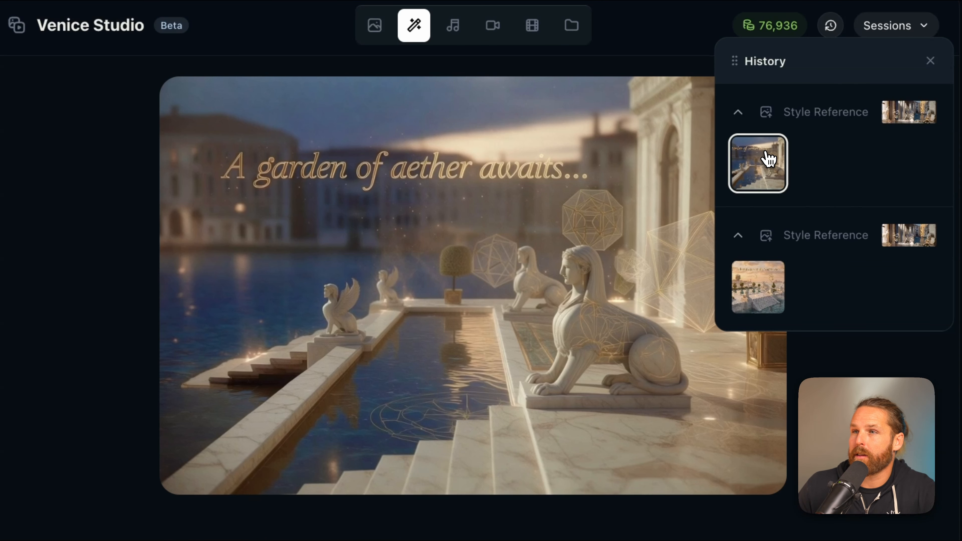
left_click(757, 292)
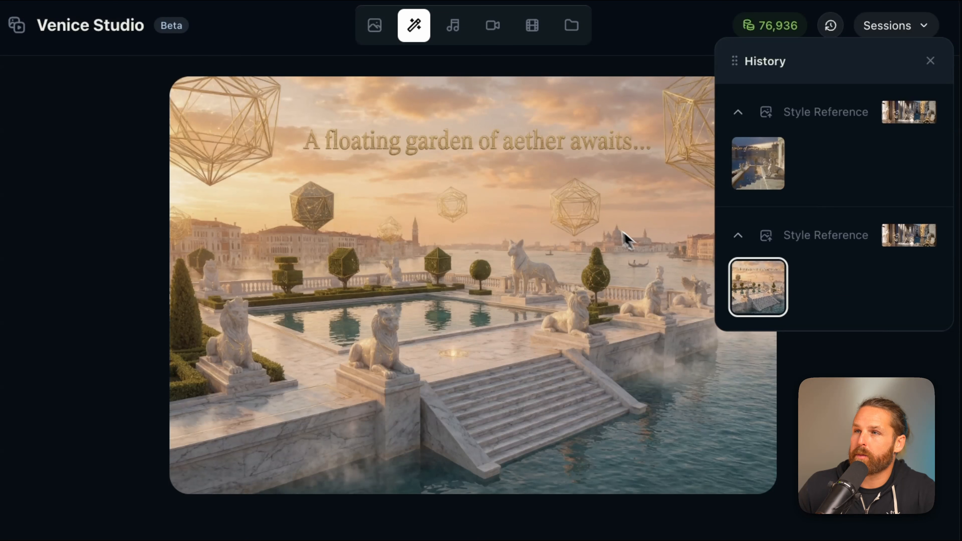
left_click_drag(738, 61, 741, 435)
mouse_move(725, 187)
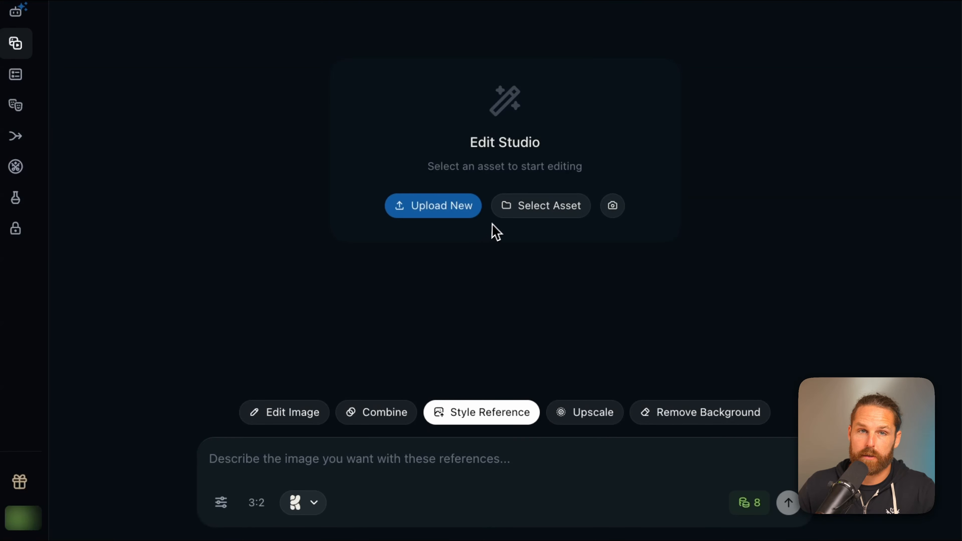
Load the rotunda, floating garden terrace and throne room images from assets as three style references
left_click(542, 215)
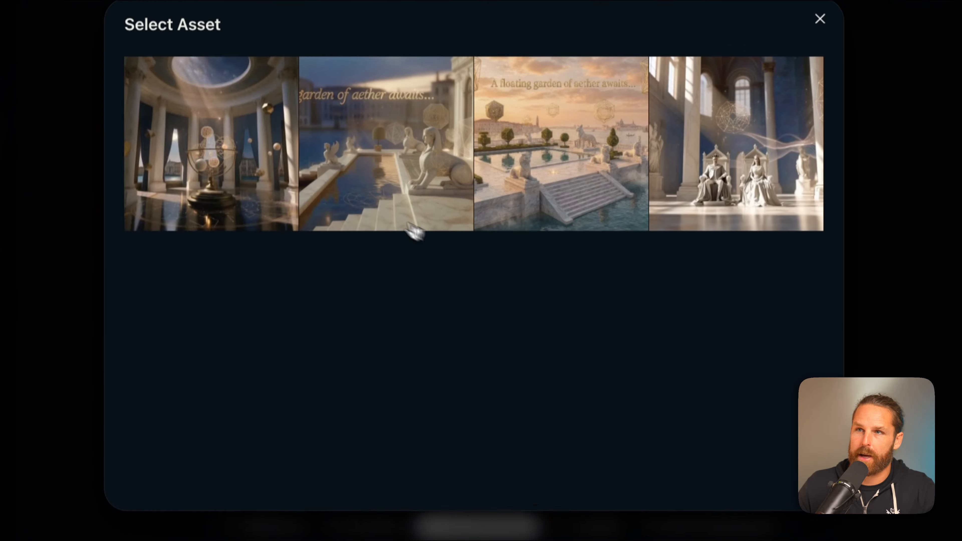
left_click(237, 133)
left_click(650, 276)
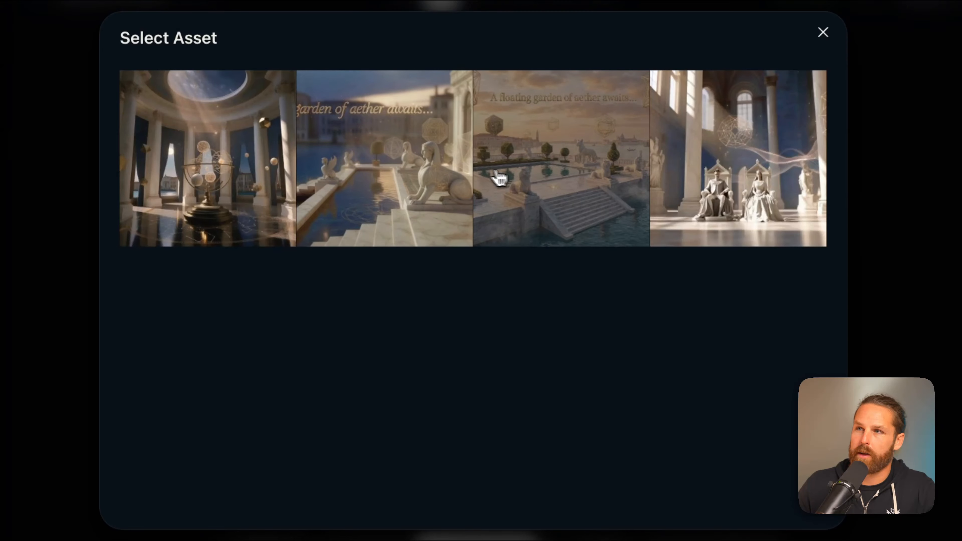
left_click(547, 183)
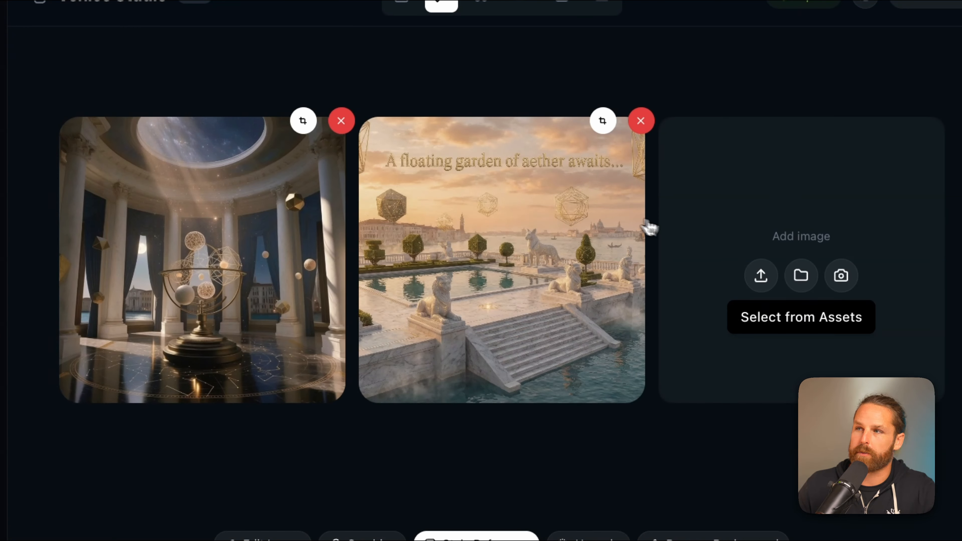
left_click(801, 275)
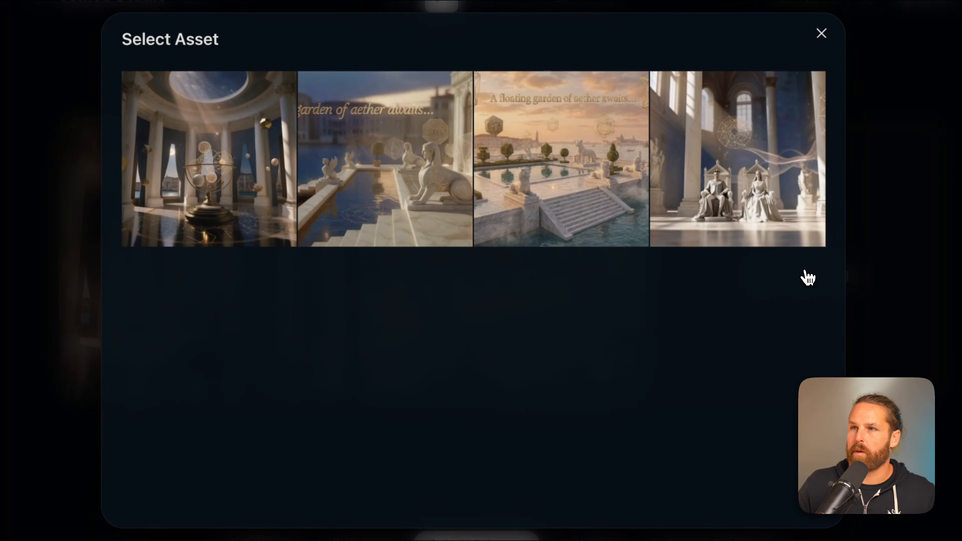
left_click(747, 161)
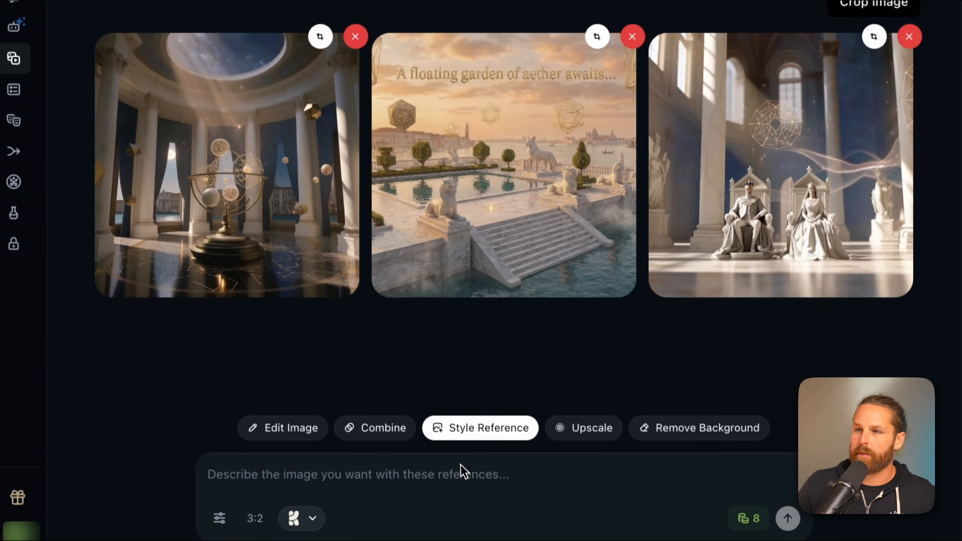
Paste the vaulted underground chamber prompt ending in NO TEXT into the prompt box
left_click(457, 462)
type("A vast underground chamber with a vaulted ceiling supported by hundreds of white marble columns fading into shadowy depth. Between each column hangs a suspended geometric wireframe sculpture — cubes, tesseracts, impossible shapes — glowing with soft golden light. The floor is a single sheet of still black water reflecting the columns and lights above like a mirror. In the center, a raised circular platform holds an ancient marble figure kneeling in meditation, covered in flowing golden geometric patterns that pulse with light. The walls are lined with niches containing marble busts, each with unique golden geometric \"tattoos\" on their faces. Particles of golden light drift through the air like fireflies. The atmosphere is hushed, sacred, mysterious — deep shadows contrasted with warm golden accents.")
key("BackSpace")
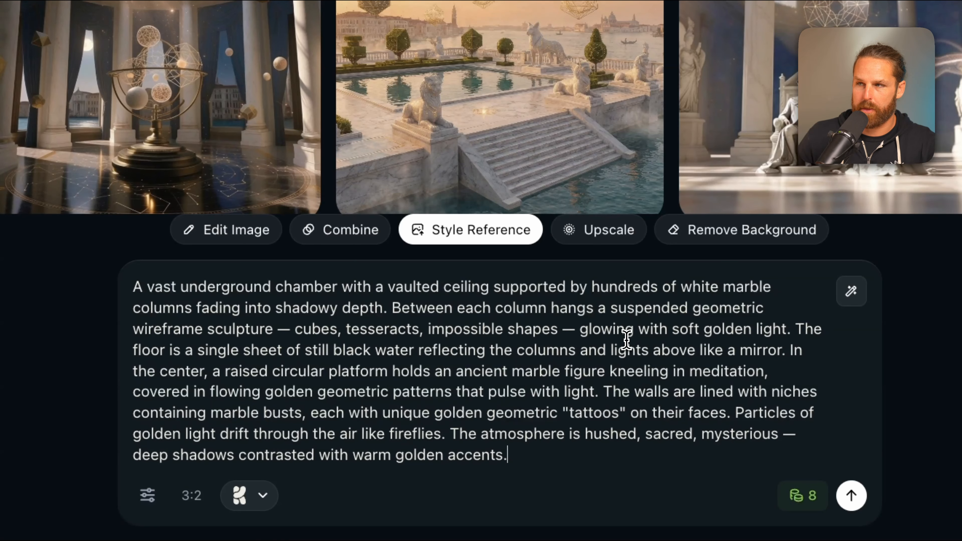
key("ctrl+a")
key("ctrl+c")
left_click(668, 371)
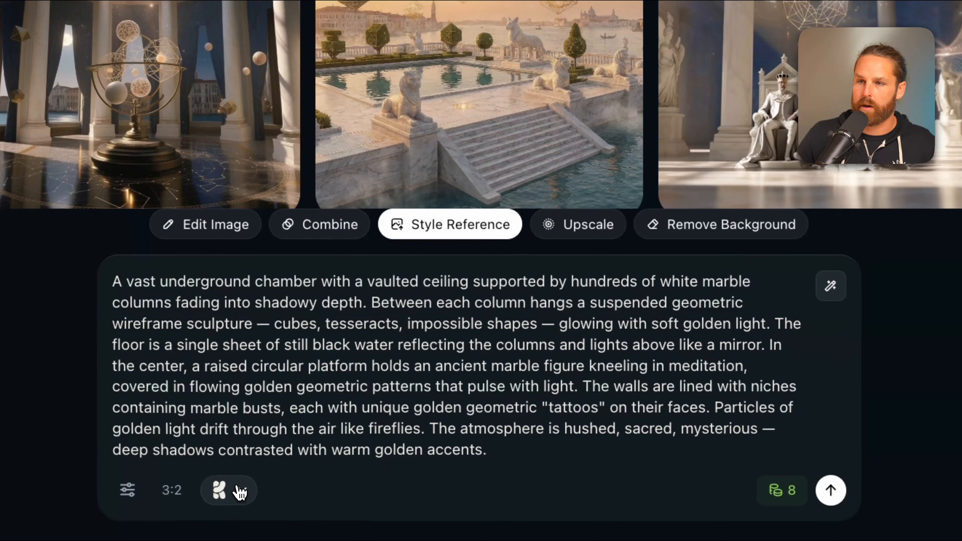
Switch the generation model to Krea v2 Medium
left_click(239, 492)
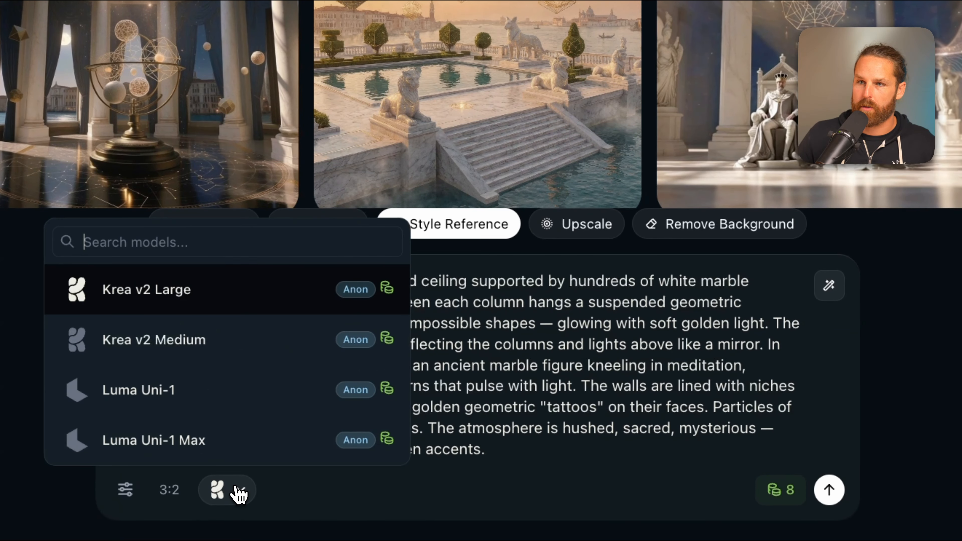
mouse_move(232, 363)
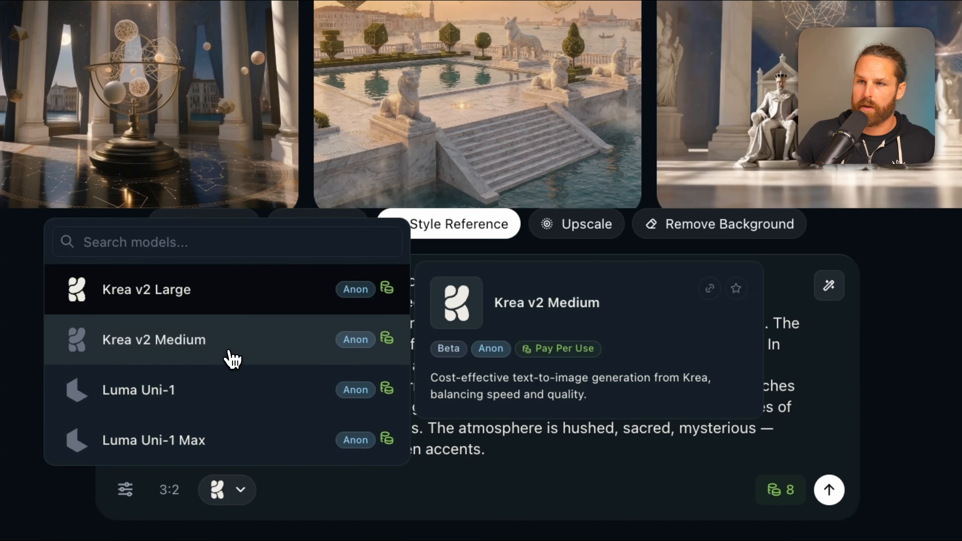
left_click(227, 356)
left_click(222, 488)
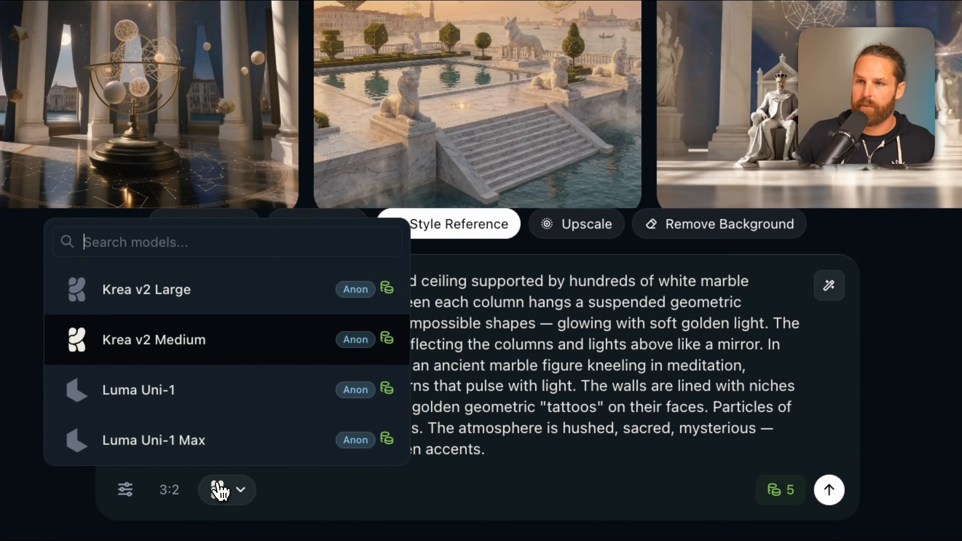
mouse_move(197, 401)
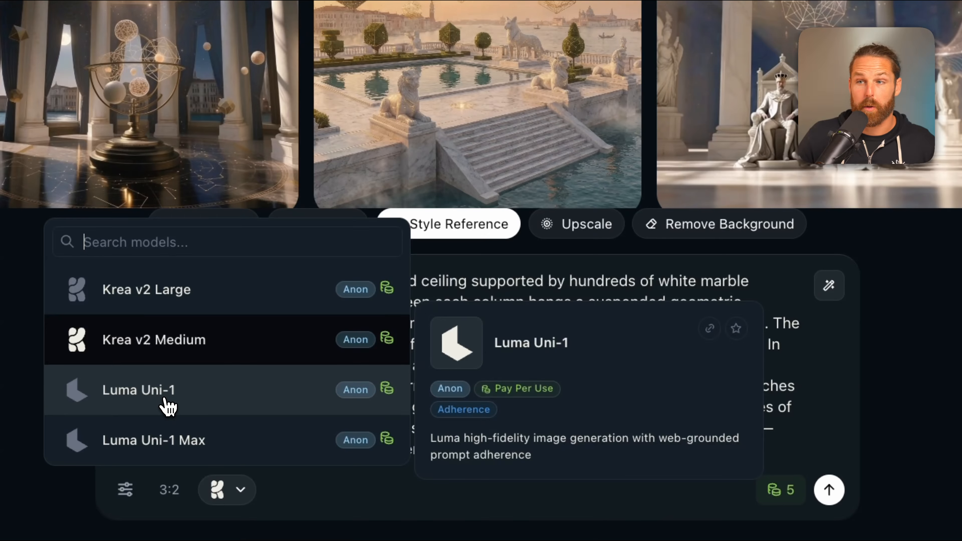
left_click(187, 356)
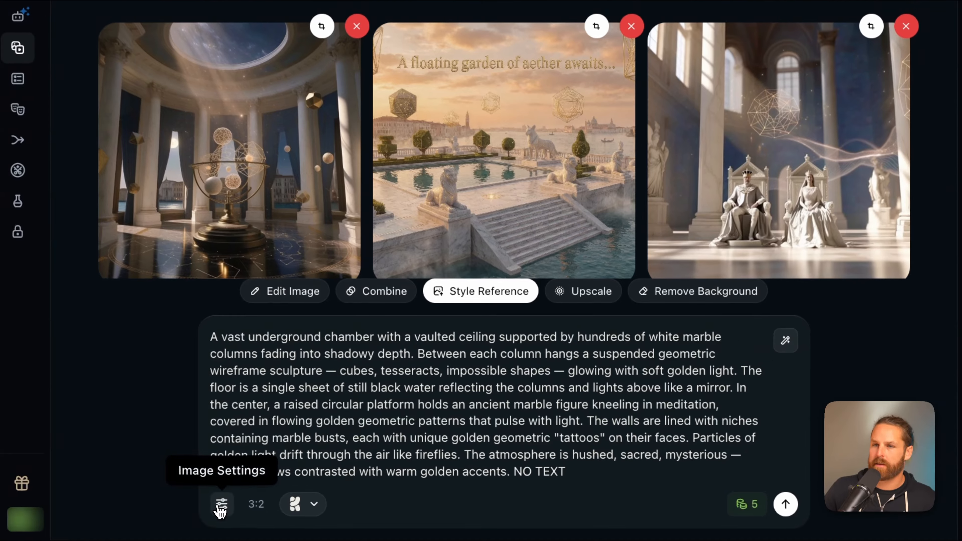
Check the style reference strengths and generate the underground chamber image
left_click(125, 490)
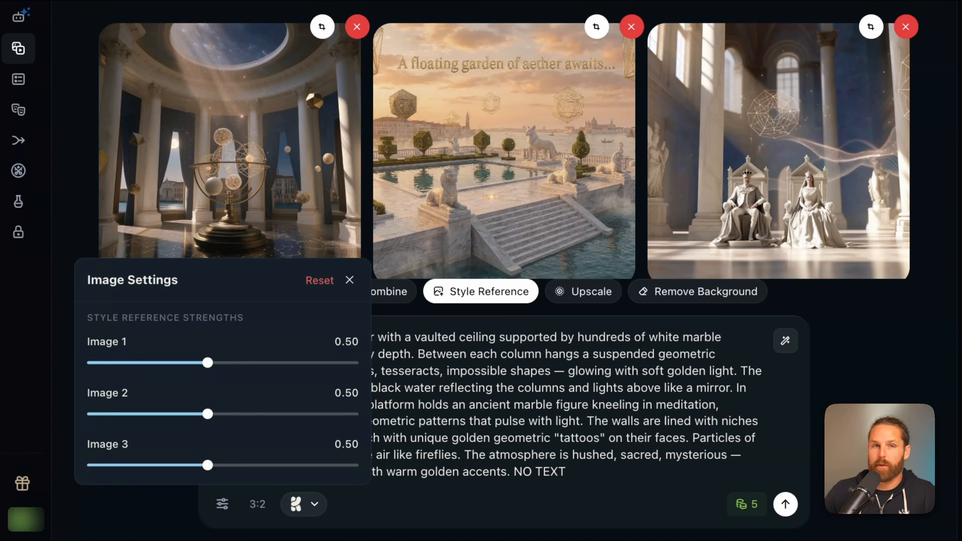
left_click(753, 444)
left_click(785, 504)
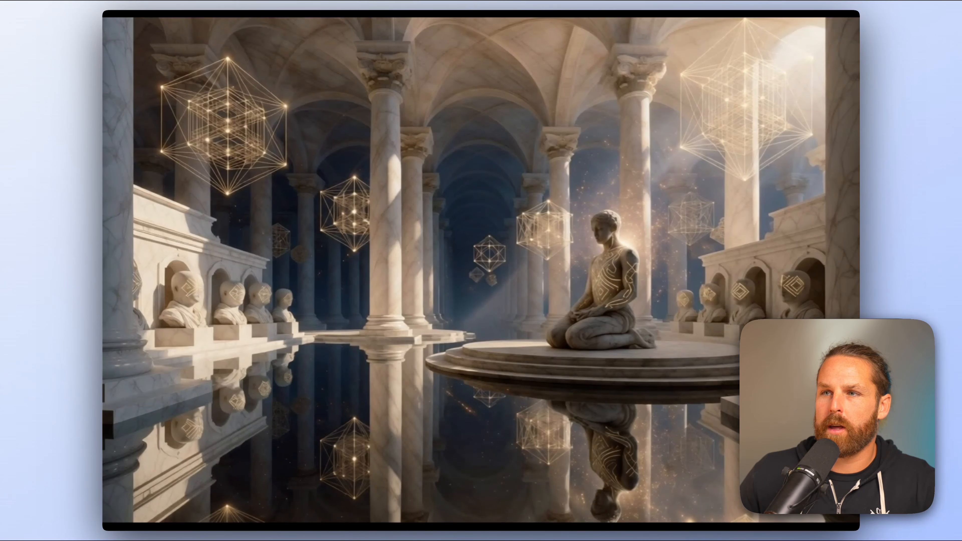
Paste the chamber prompt again, switch the model to Luma Uni-1, and generate the image
key("Escape")
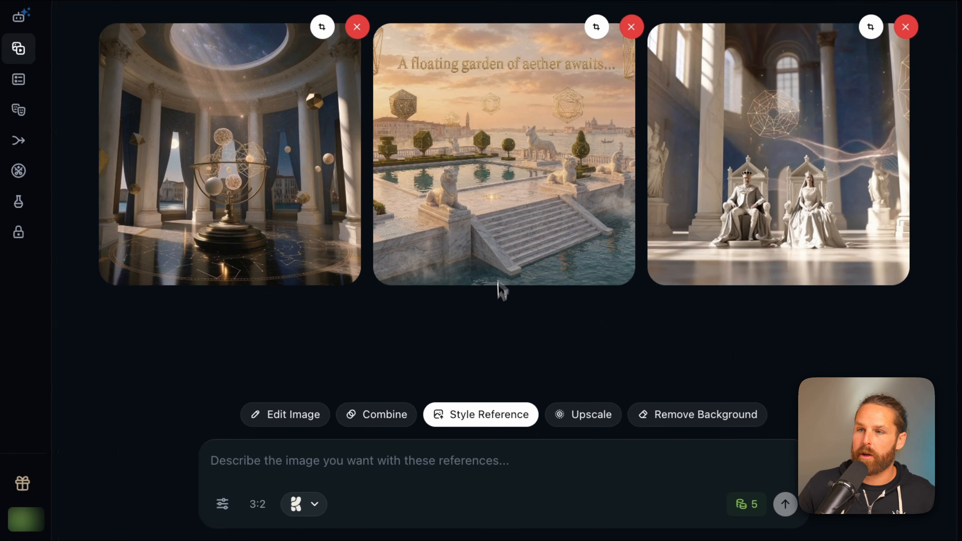
key("ctrl+v")
left_click(307, 505)
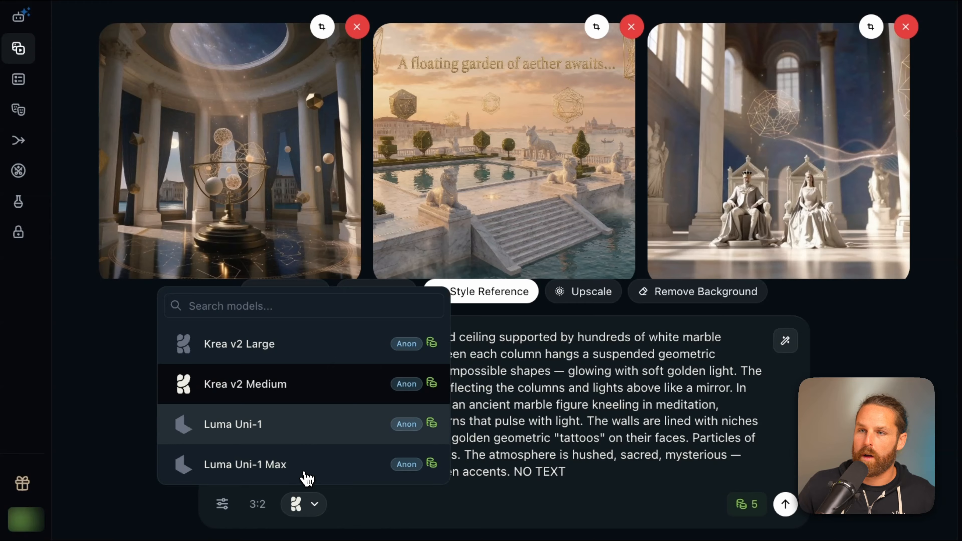
left_click(298, 429)
left_click(421, 402)
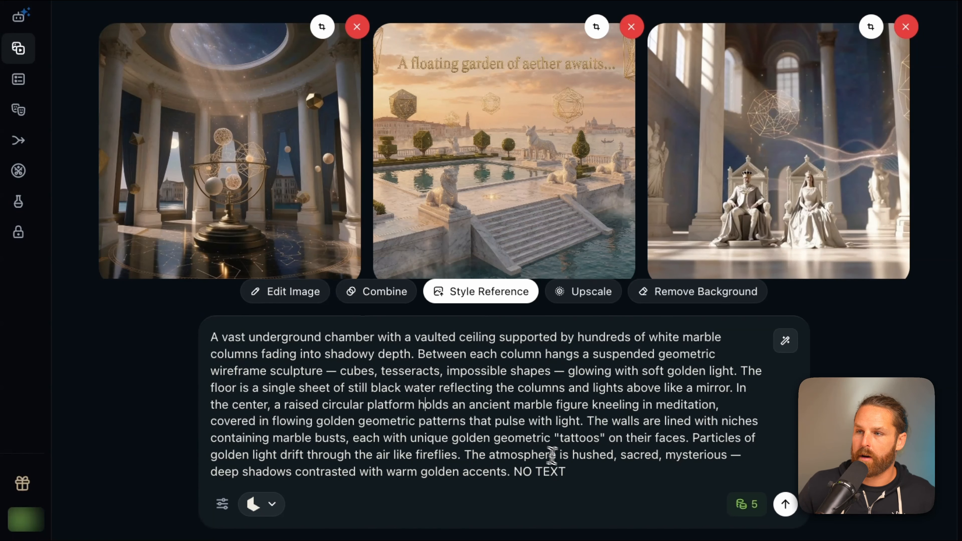
left_click(785, 504)
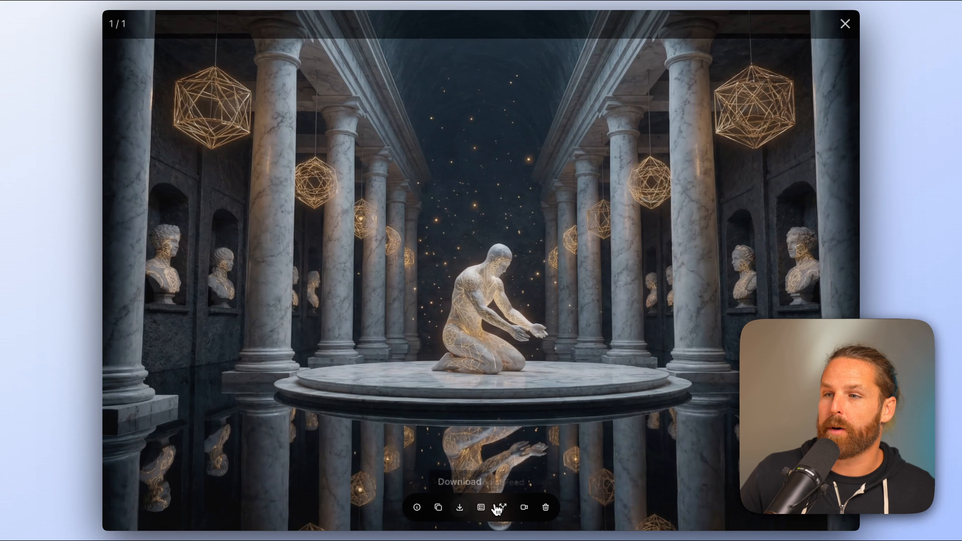
Open the Luma chamber image in Edit Studio and switch to Style Reference with both chamber images
left_click(458, 508)
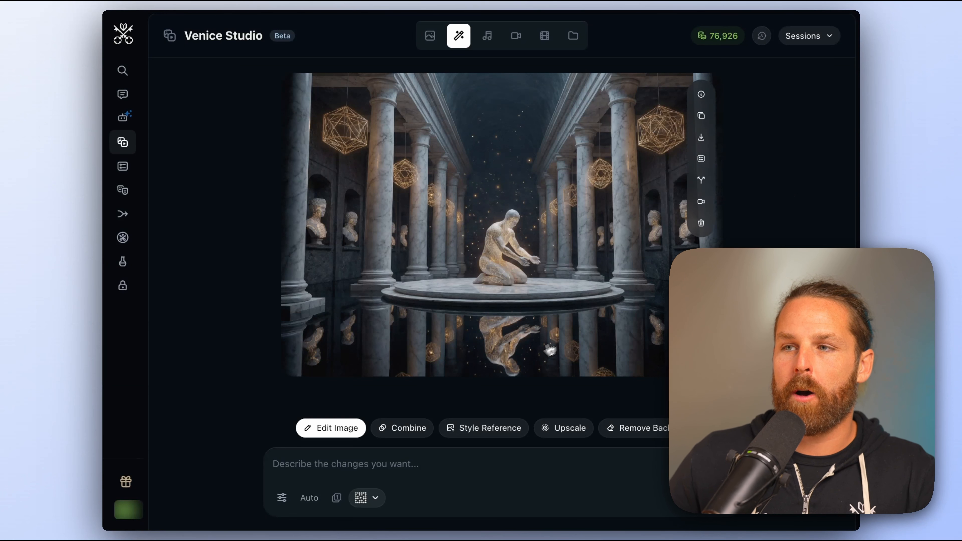
left_click(479, 431)
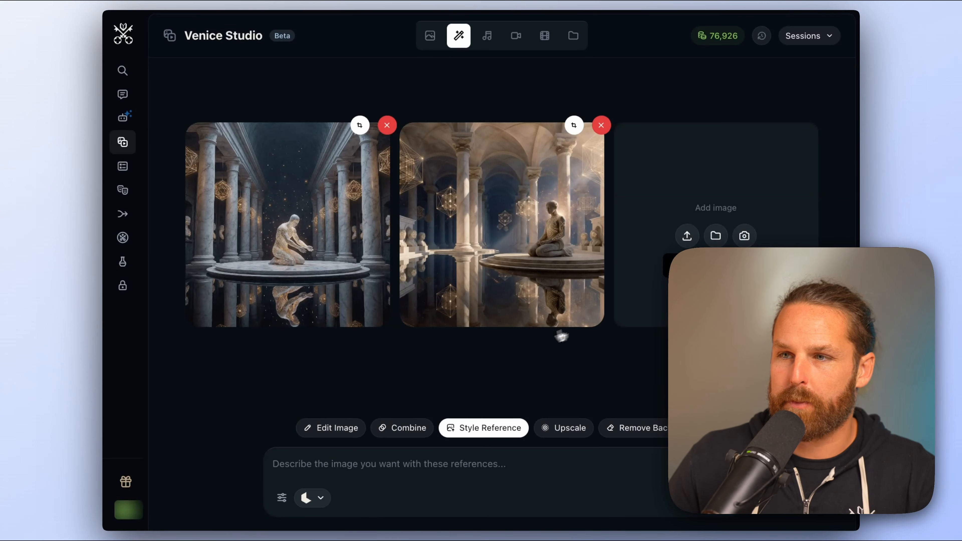
left_click(281, 498)
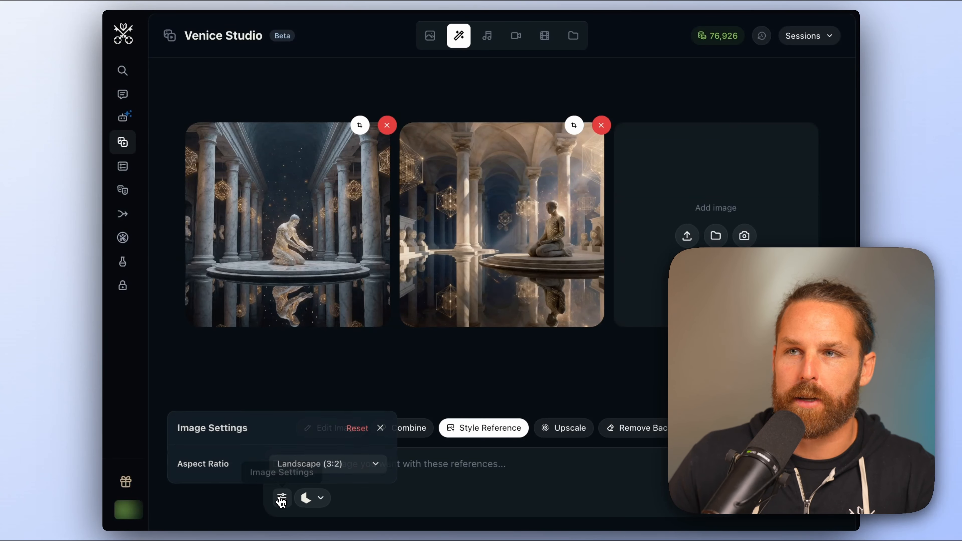
left_click(403, 507)
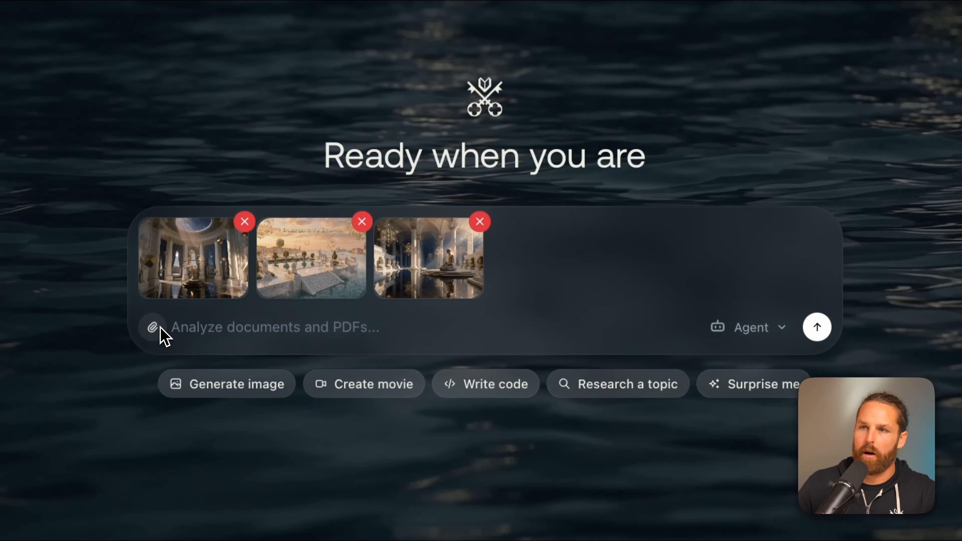
Attach the second chamber image and ask the chat to analyze these images and help build a world bible with lore, mythology, characters and stories
left_click(152, 326)
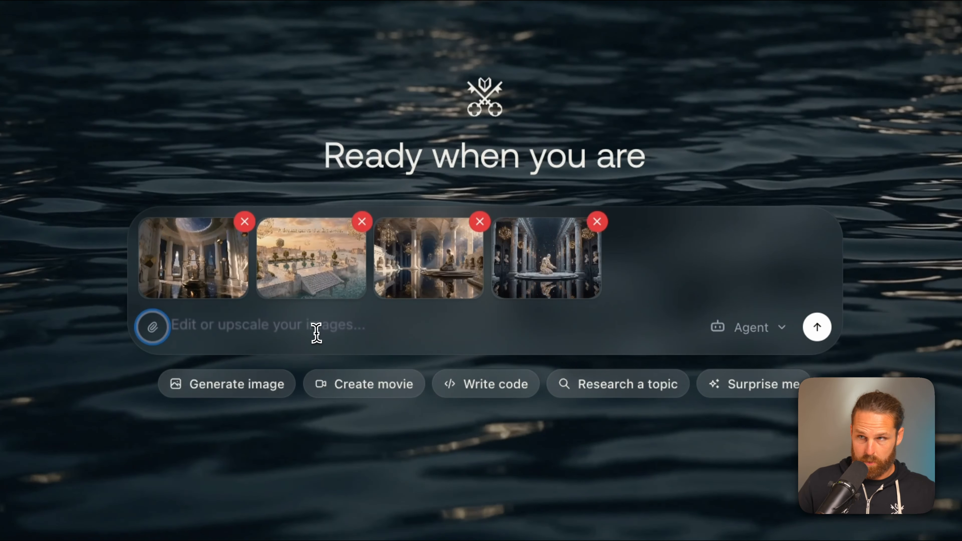
left_click(313, 334)
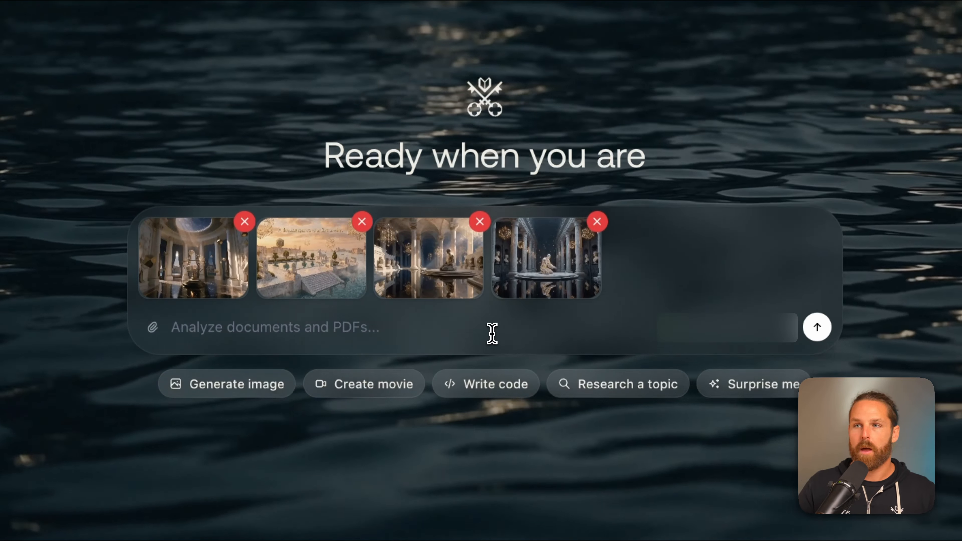
type("Analyze these im")
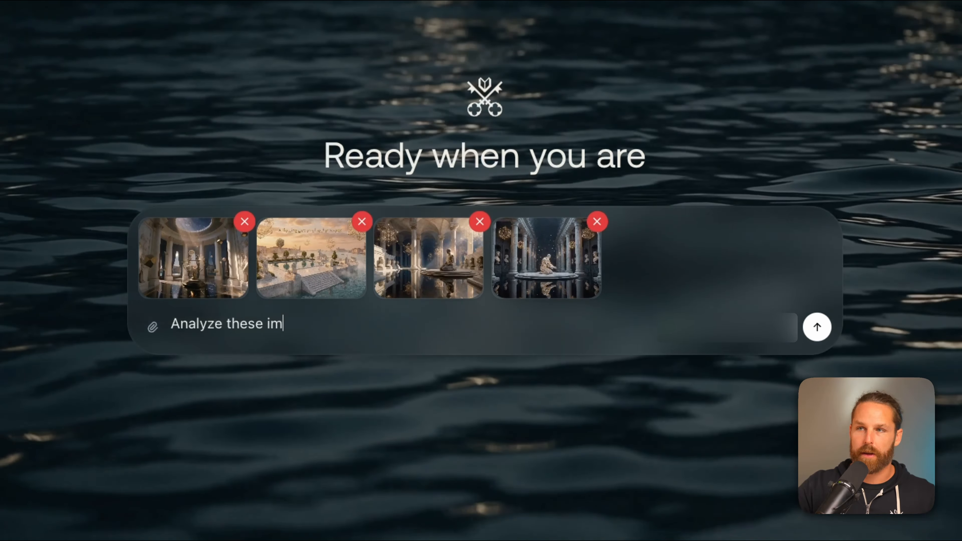
type("ages and help me b")
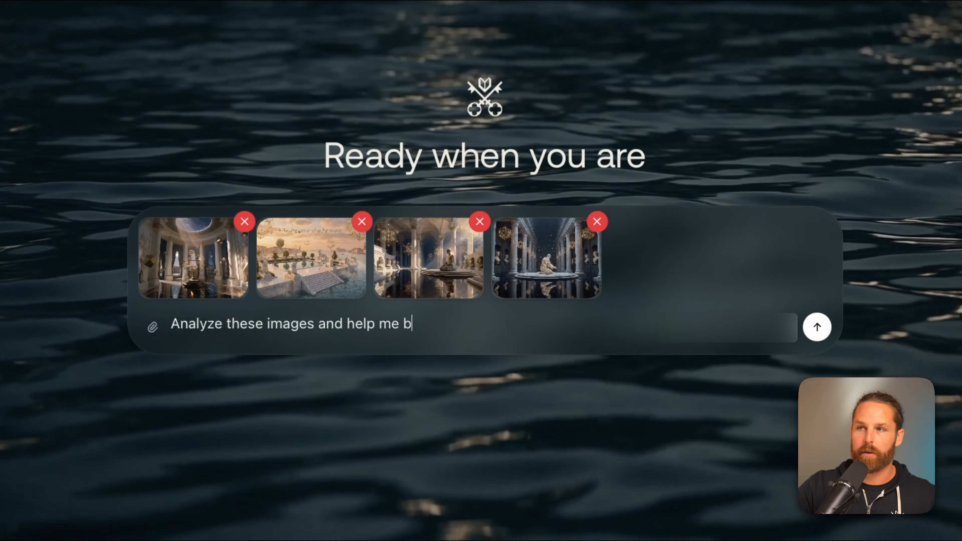
type("uild a WORLD. We wan")
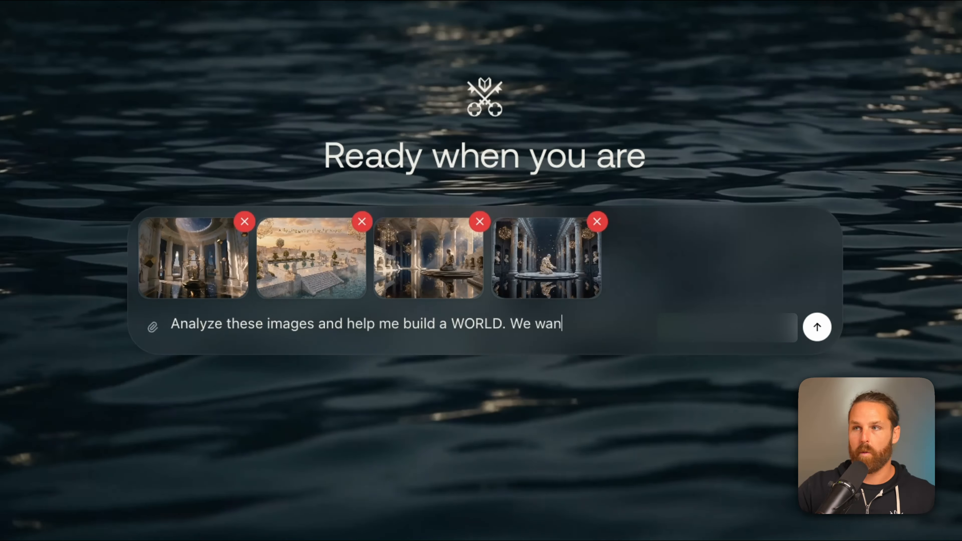
type("t a lore, mythology")
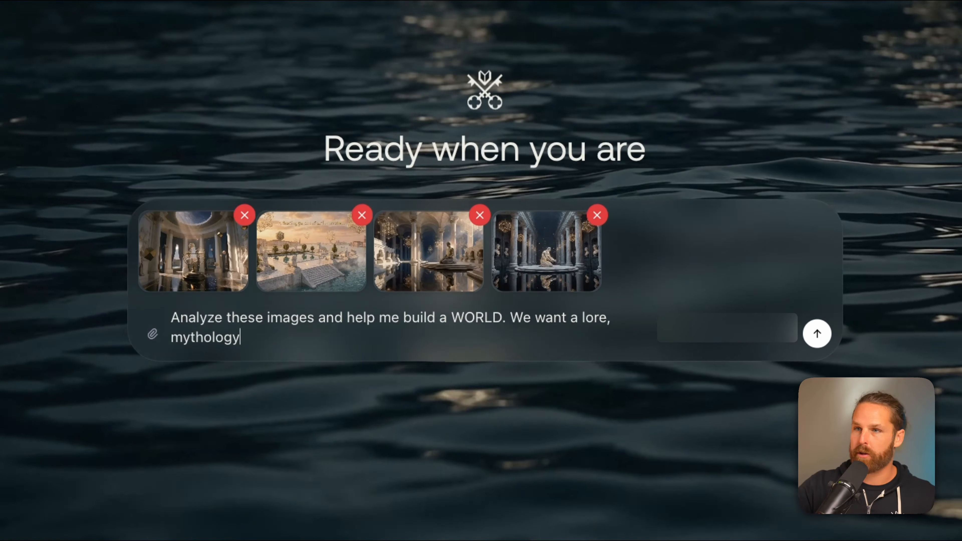
type(", characters, stories, e")
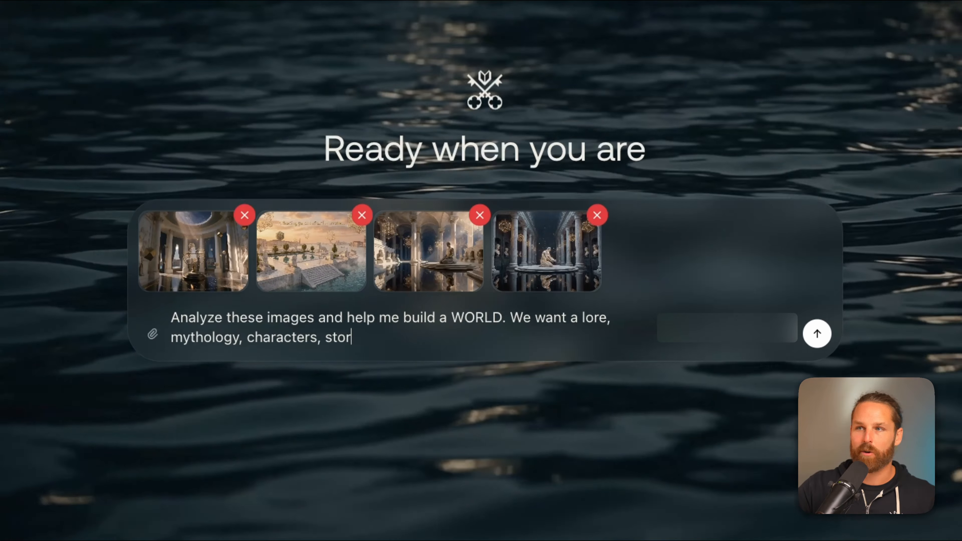
type("tc. so we can b")
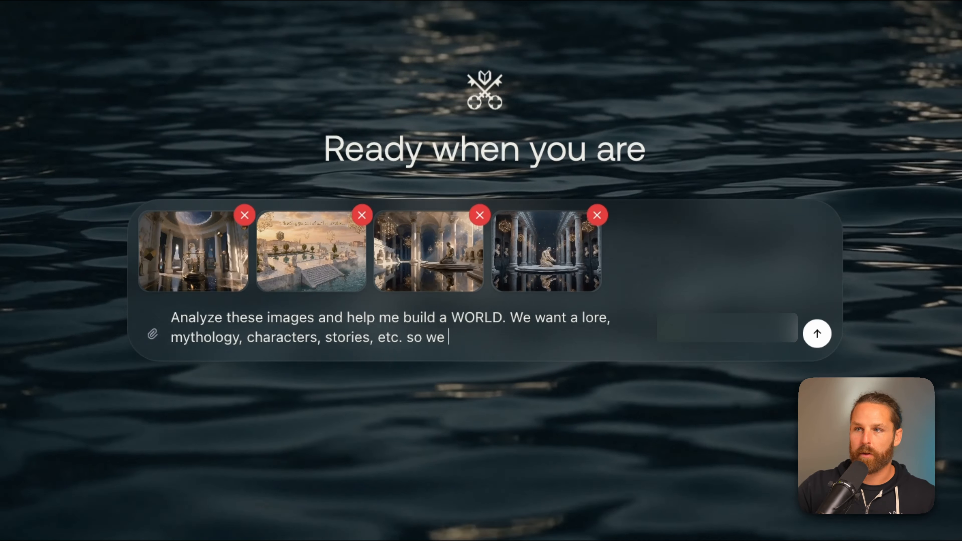
key("BackSpace")
type("make a world ")
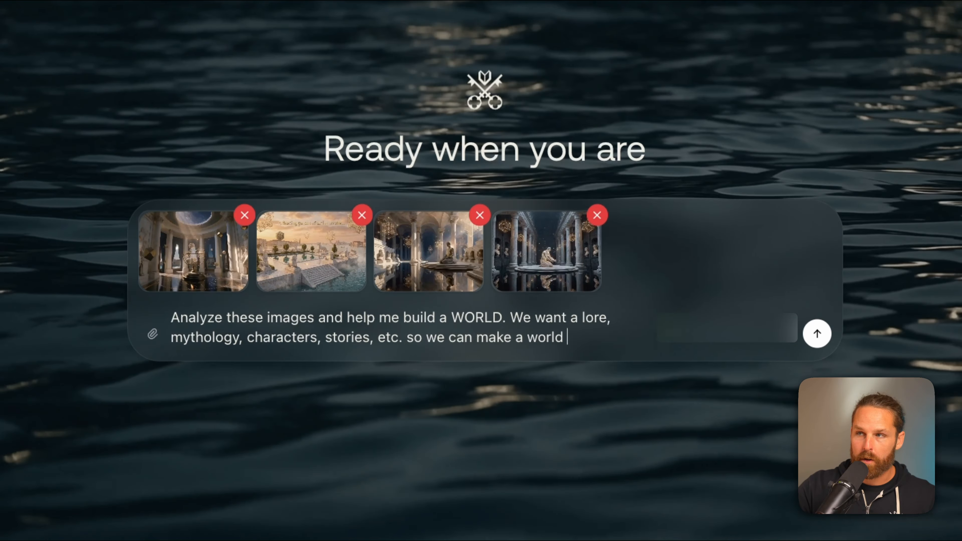
type("bible for my")
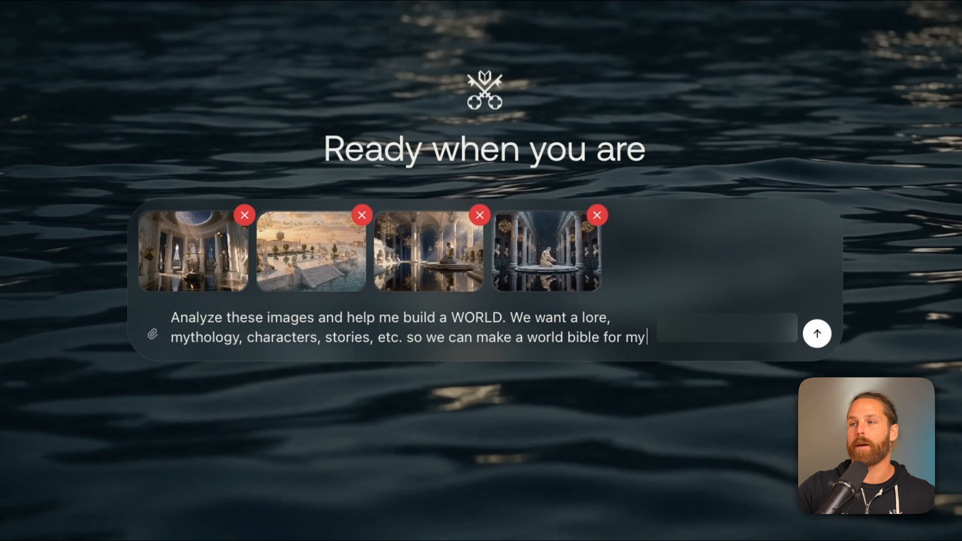
type(" video game. My ")
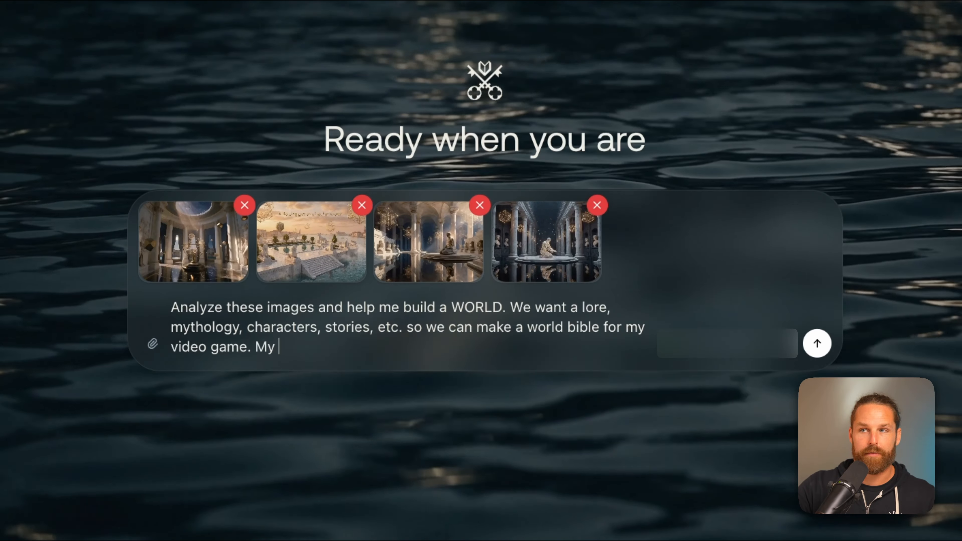
type("film. My novel.")
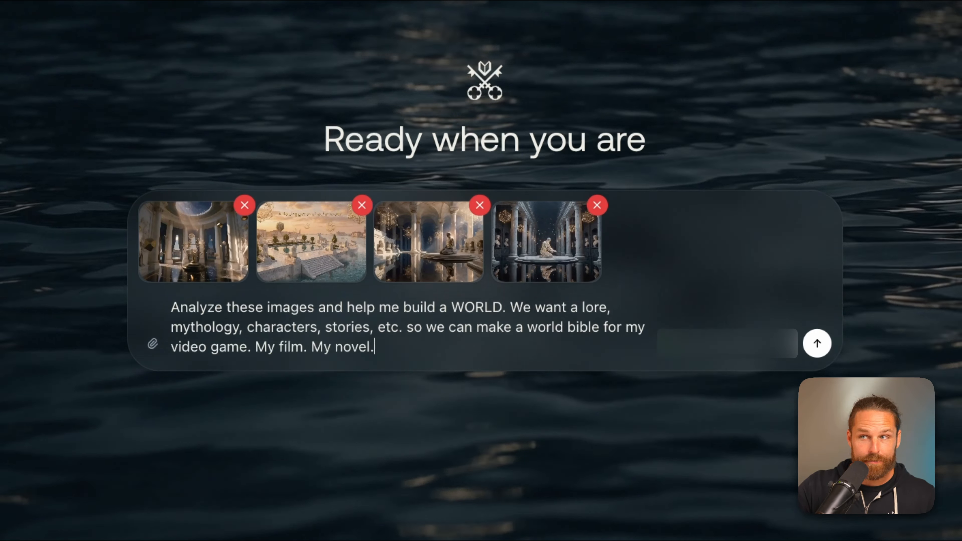
type(" My AI character.")
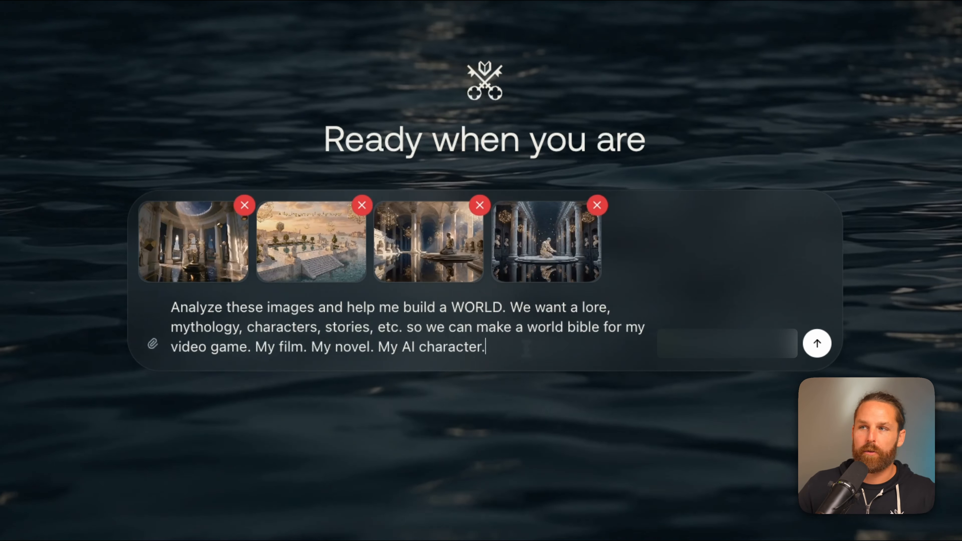
type(" Let's discuss.")
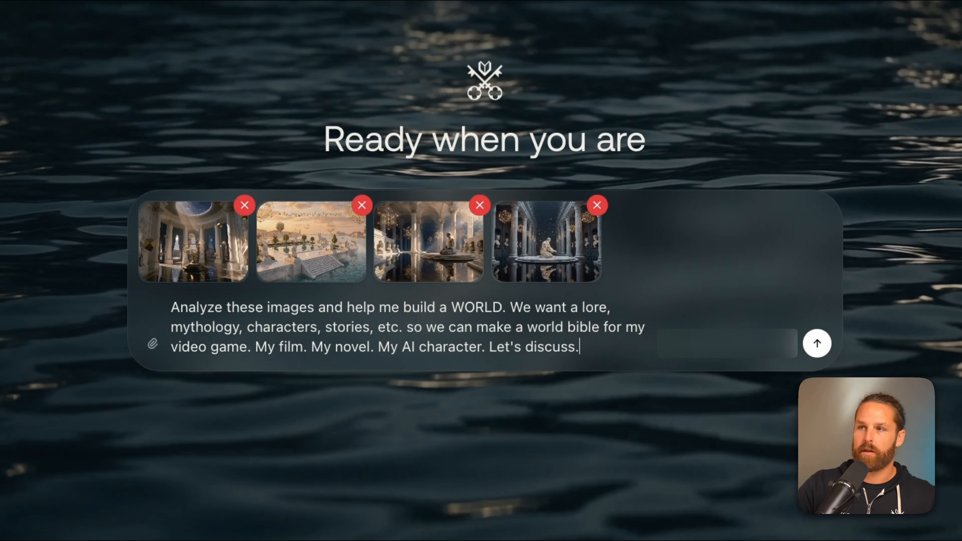
key("Return")
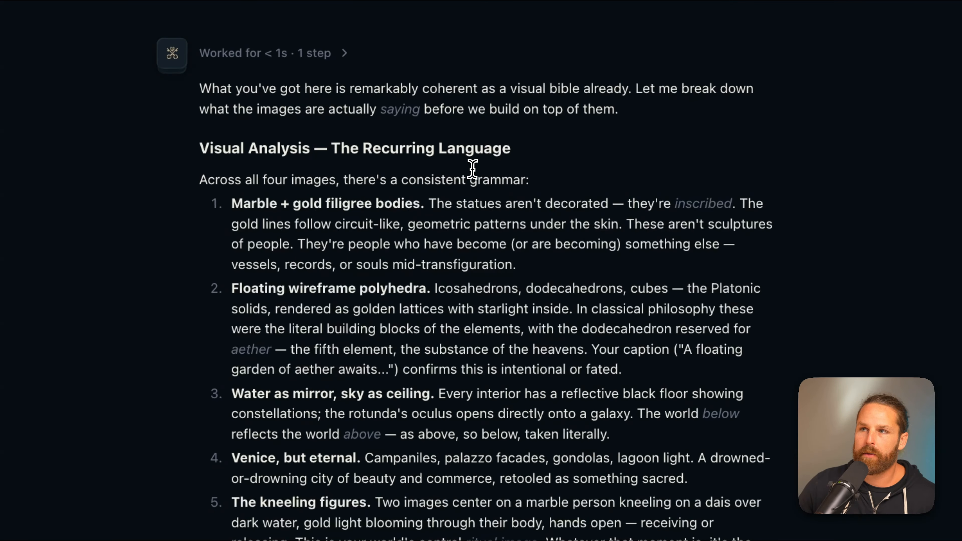
Read through the chat's visual analysis, proposed world foundation and questions needing input
scroll(486, 176, "down", 1)
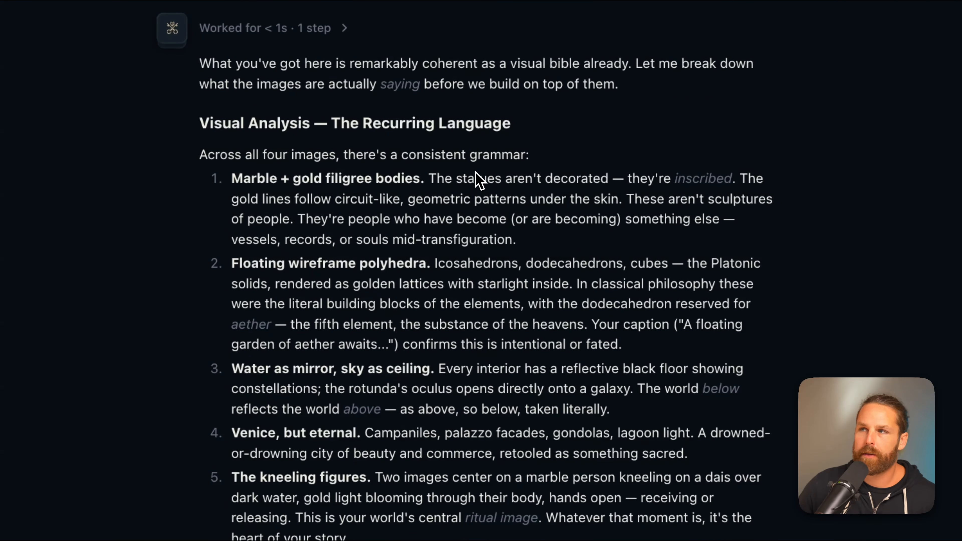
scroll(531, 245, "down", 1)
scroll(529, 252, "down", 1)
scroll(416, 186, "down", 2)
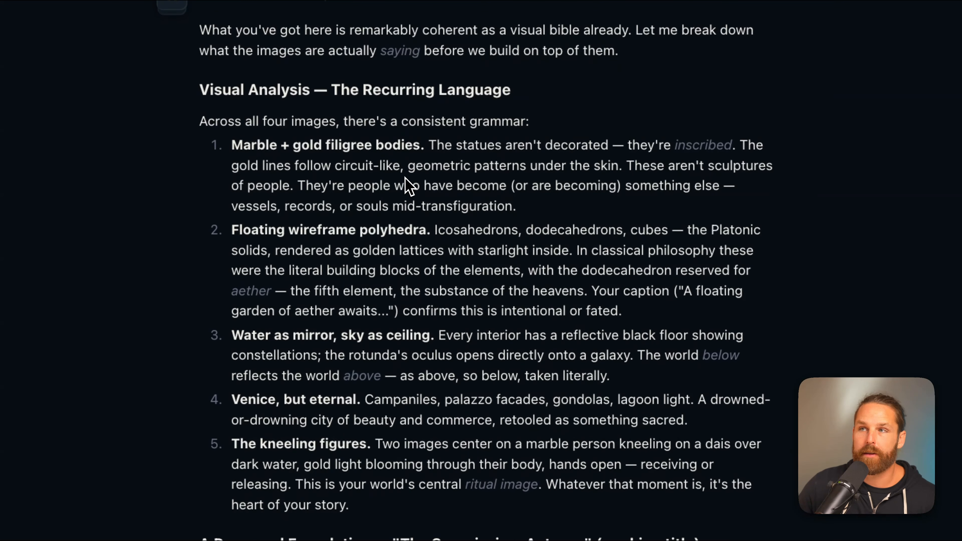
left_click_drag(233, 134, 420, 133)
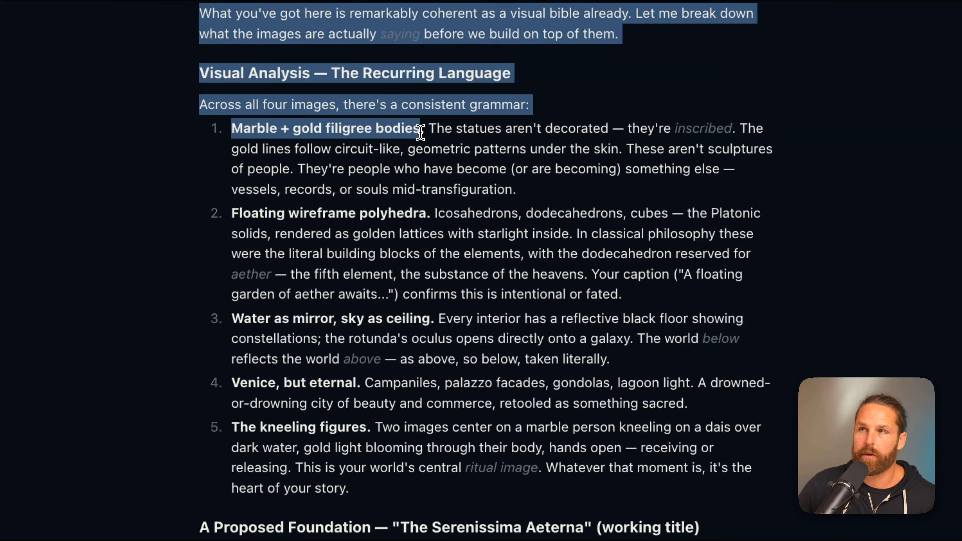
left_click(421, 133)
scroll(422, 178, "down", 3)
left_click_drag(231, 159, 429, 155)
left_click(433, 164)
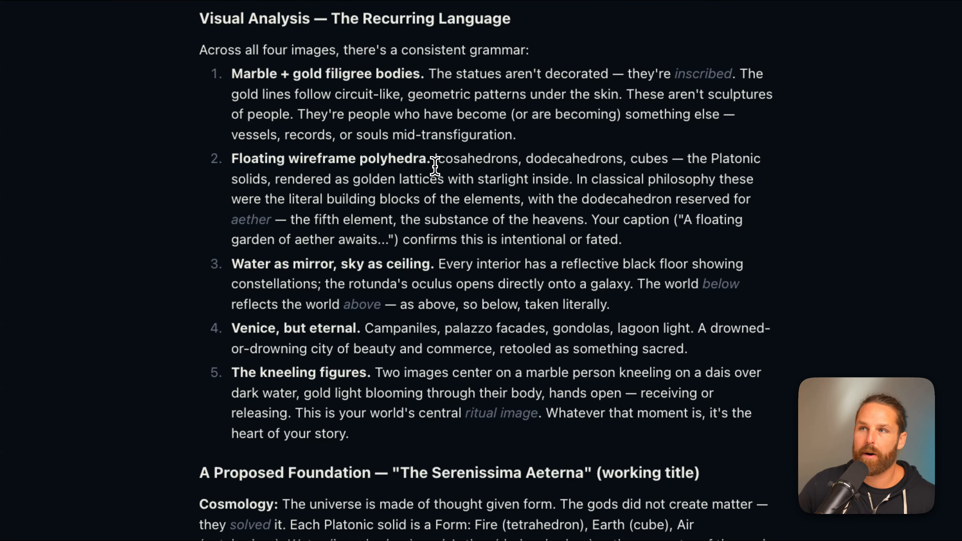
left_click_drag(232, 264, 433, 264)
left_click(412, 263)
scroll(435, 273, "down", 1)
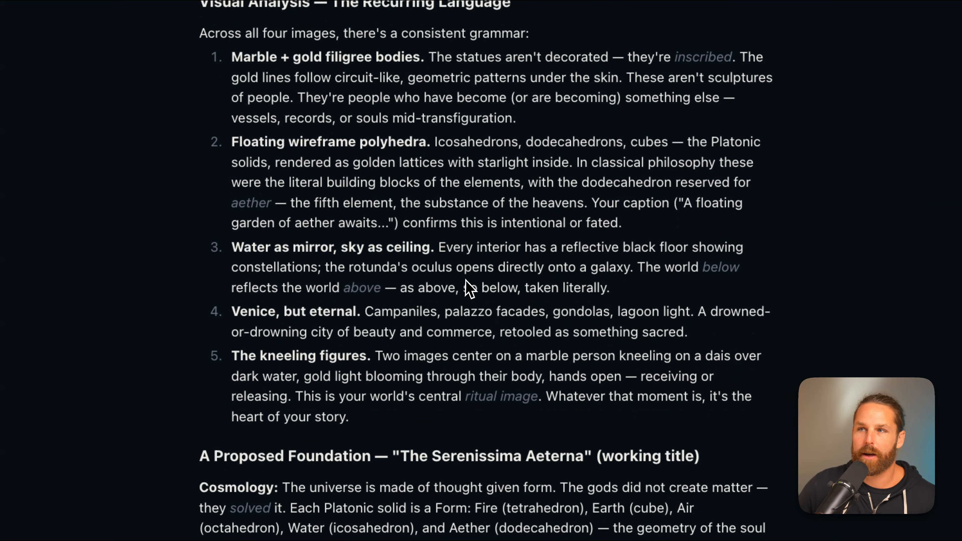
scroll(469, 289, "down", 1)
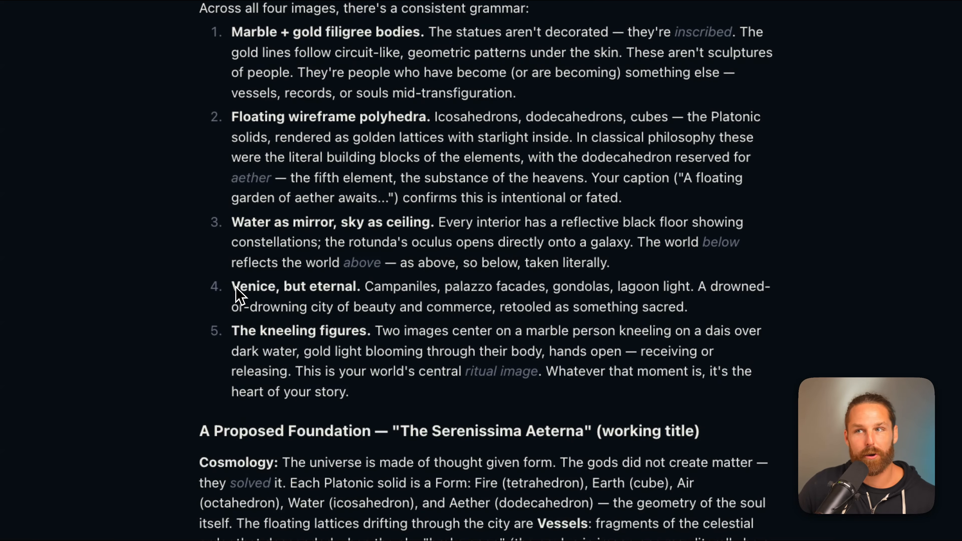
scroll(240, 295, "down", 5)
scroll(297, 189, "down", 5)
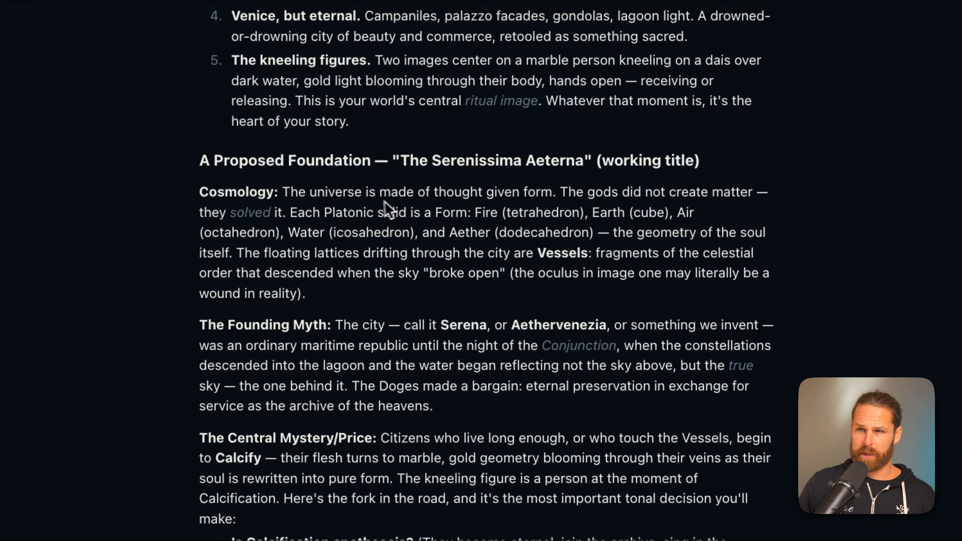
scroll(332, 227, "down", 3)
scroll(352, 360, "down", 15)
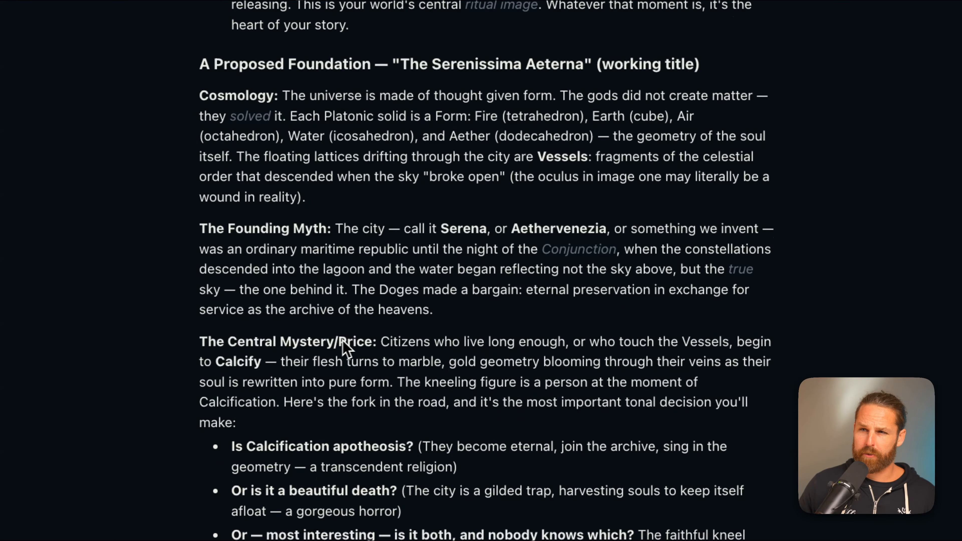
scroll(235, 117, "down", 5)
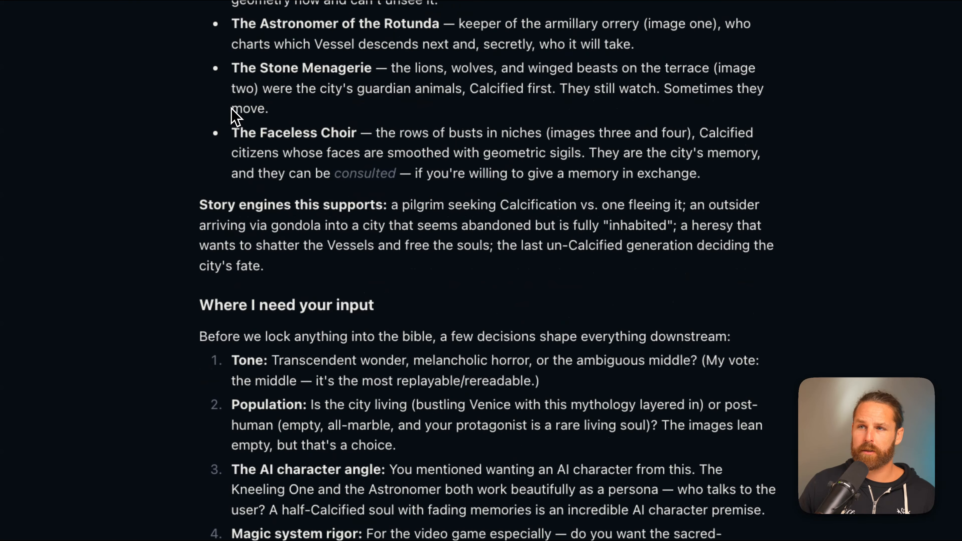
scroll(326, 265, "down", 6)
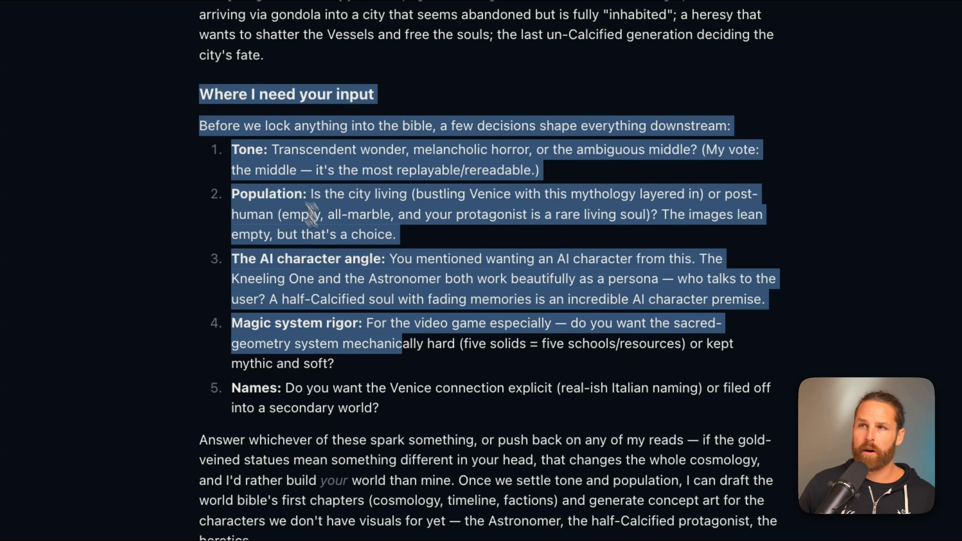
scroll(683, 390, "down", 1)
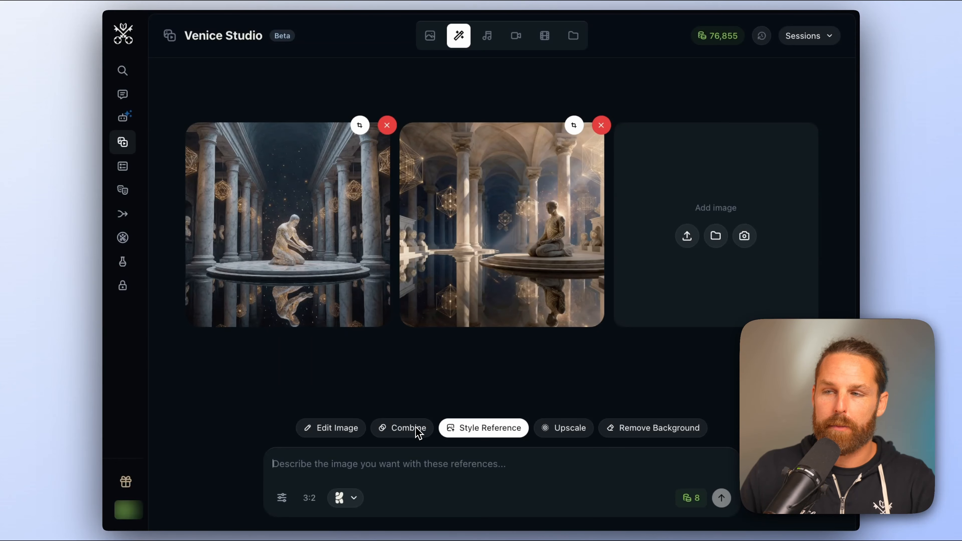
Edit the dark chamber image with Nano Banana 2, changing its tint from blue to red and adding a space nebula background
left_click(333, 428)
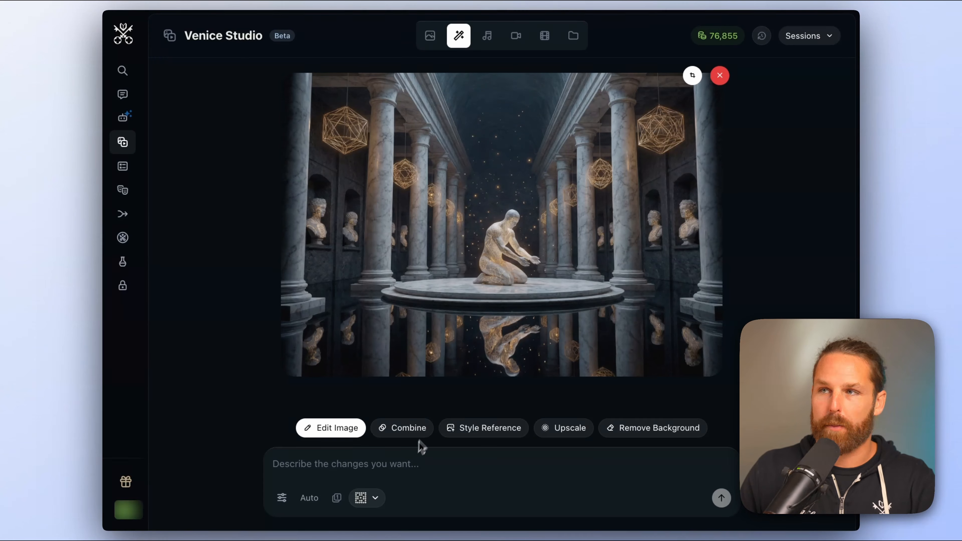
left_click(406, 456)
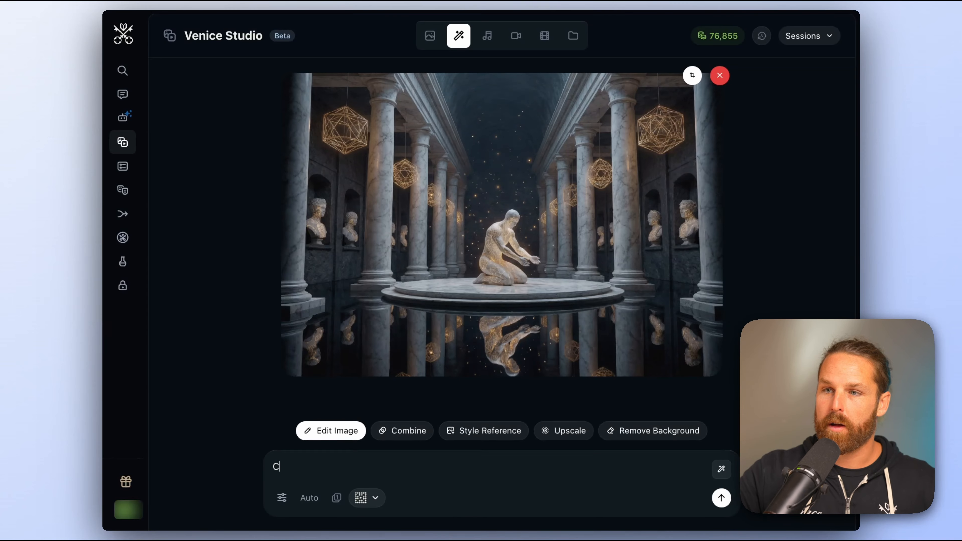
type("Change the tint of the ")
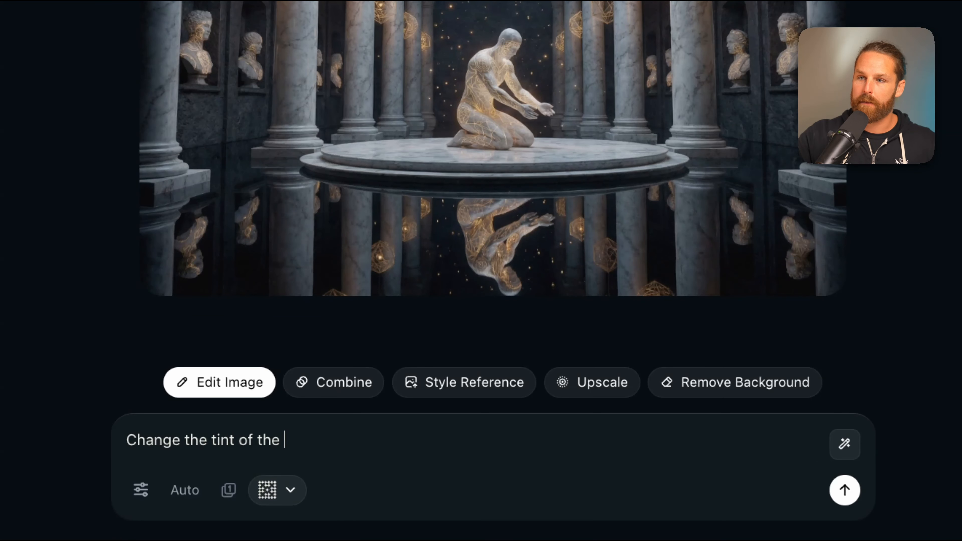
type("image from blue to red")
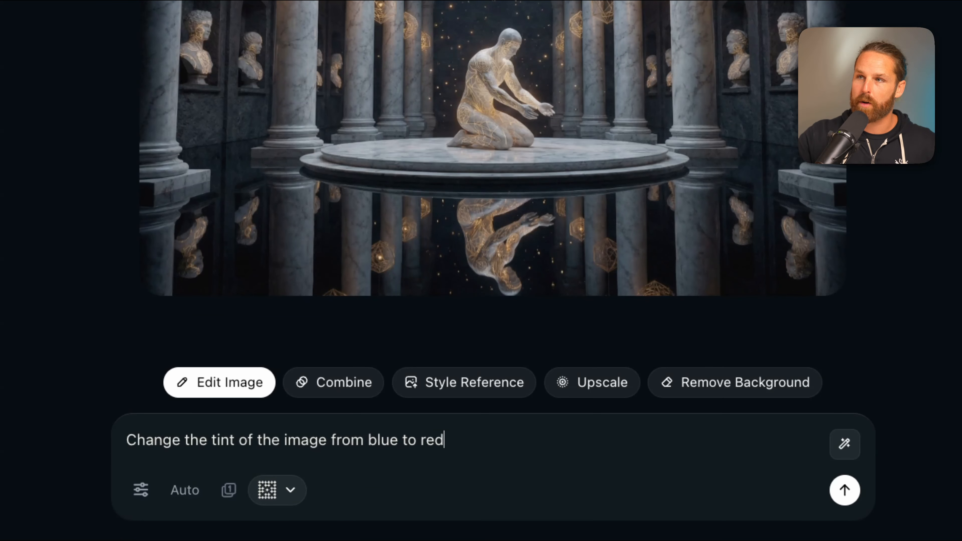
type(" and add a space n")
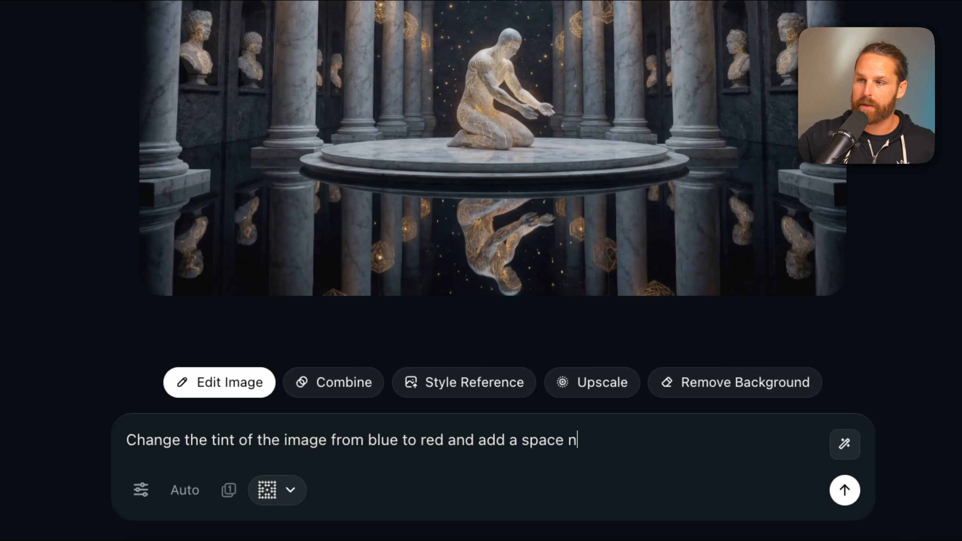
type("ebula feel in the backgorun")
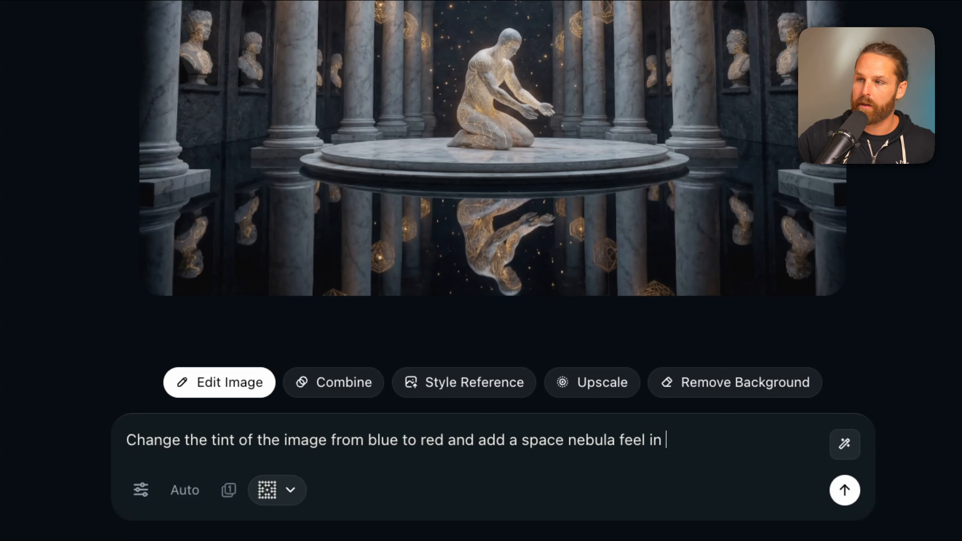
key("BackSpace")
key("BackSpace")
key("BackSpace")
key("BackSpace")
type("round")
left_click(267, 490)
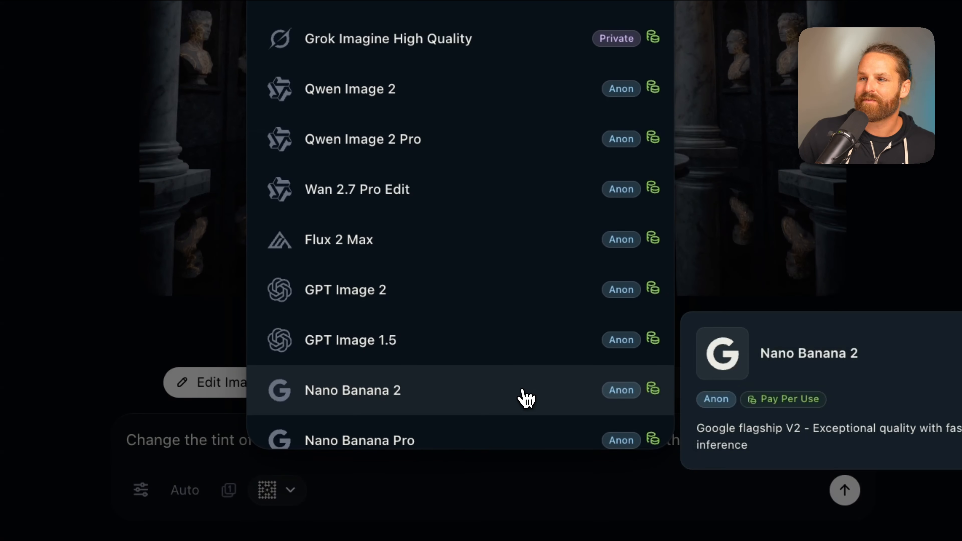
left_click(519, 398)
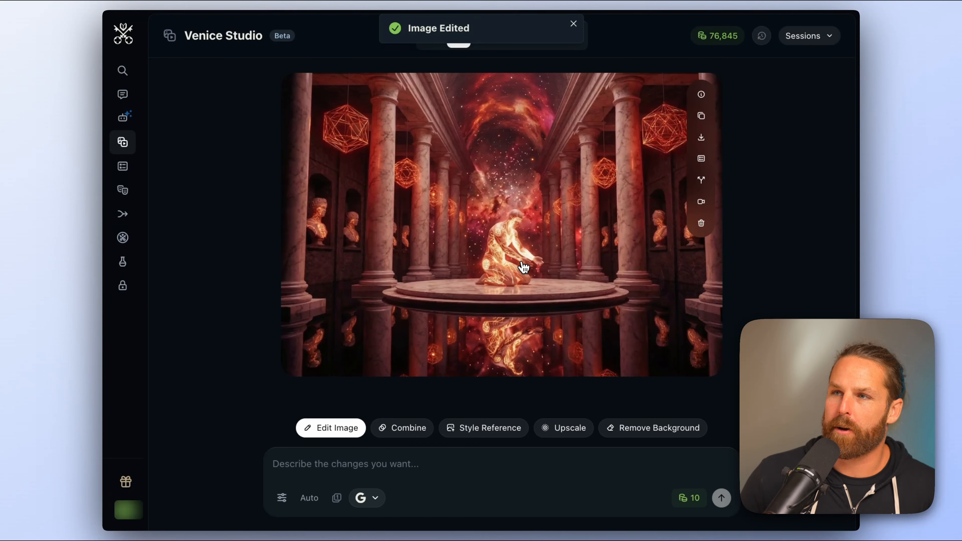
Open the model list and examine the Private badge on Grok 4.5
left_click(526, 99)
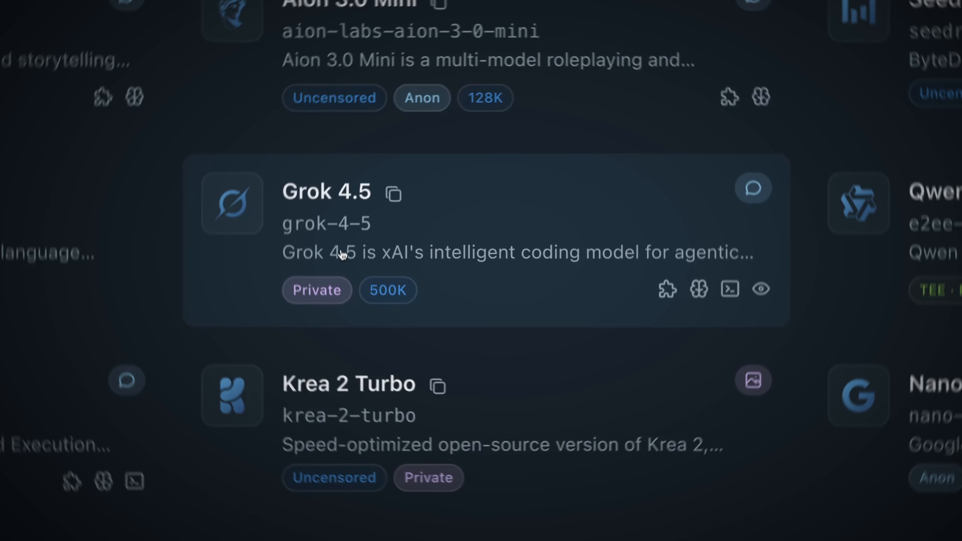
mouse_move(311, 285)
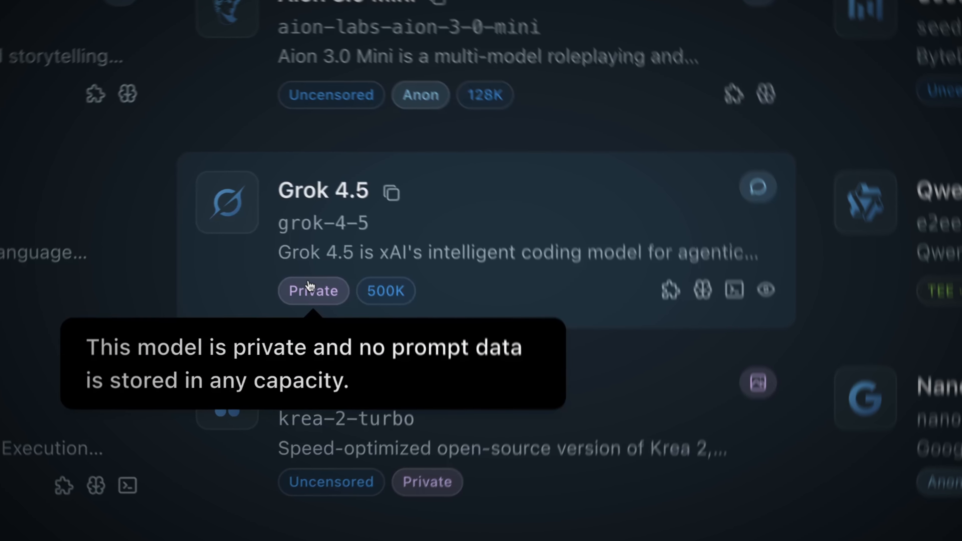